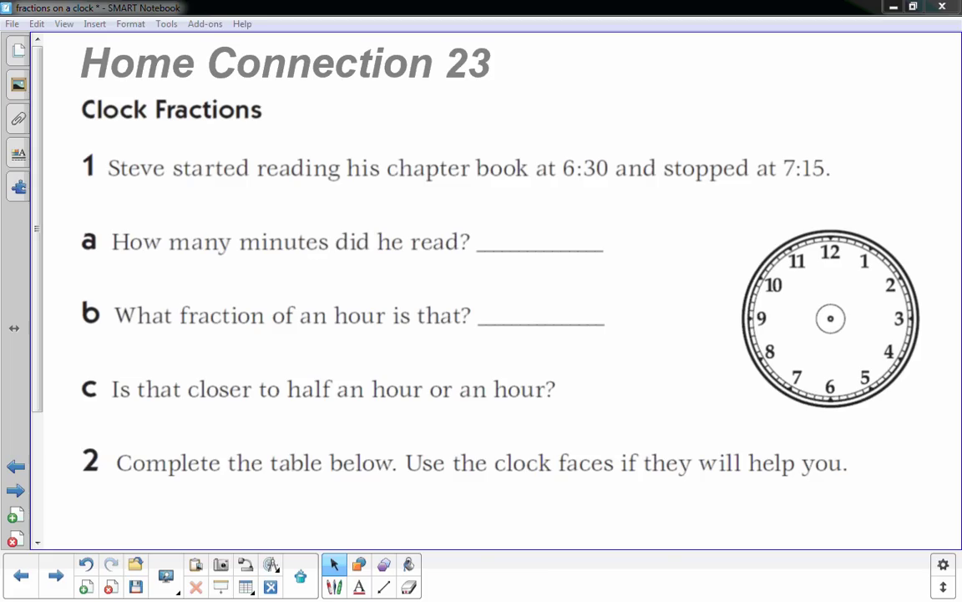
Step: In red ink, draw the 6:30 and 7:15 minute hands with clockwise arrows between them, and underline both times in question 1
left_click(334, 586)
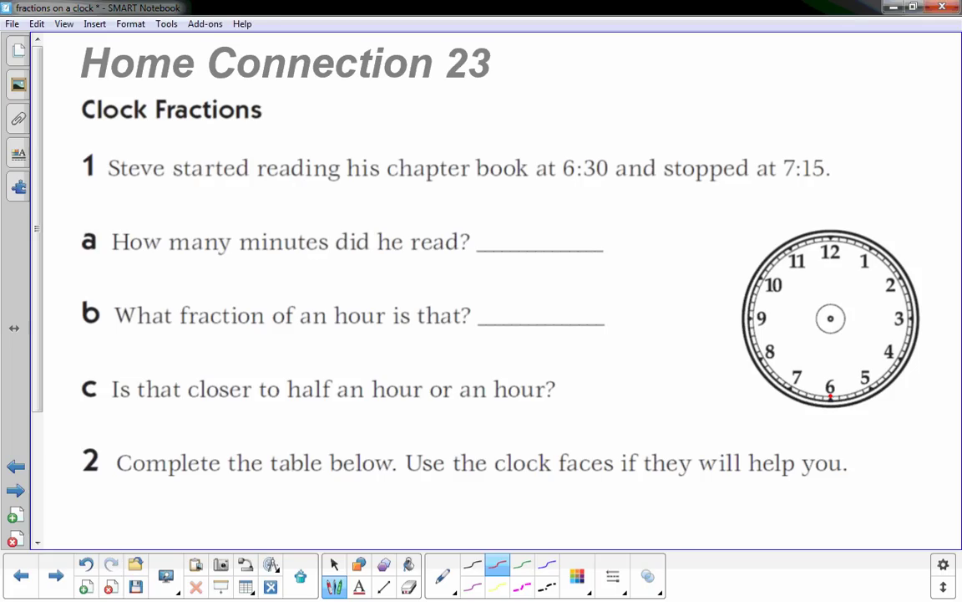
left_click_drag(831, 393, 831, 318)
mouse_move(818, 367)
left_mouse_down()
mouse_move(799, 358)
mouse_move(791, 329)
left_mouse_up()
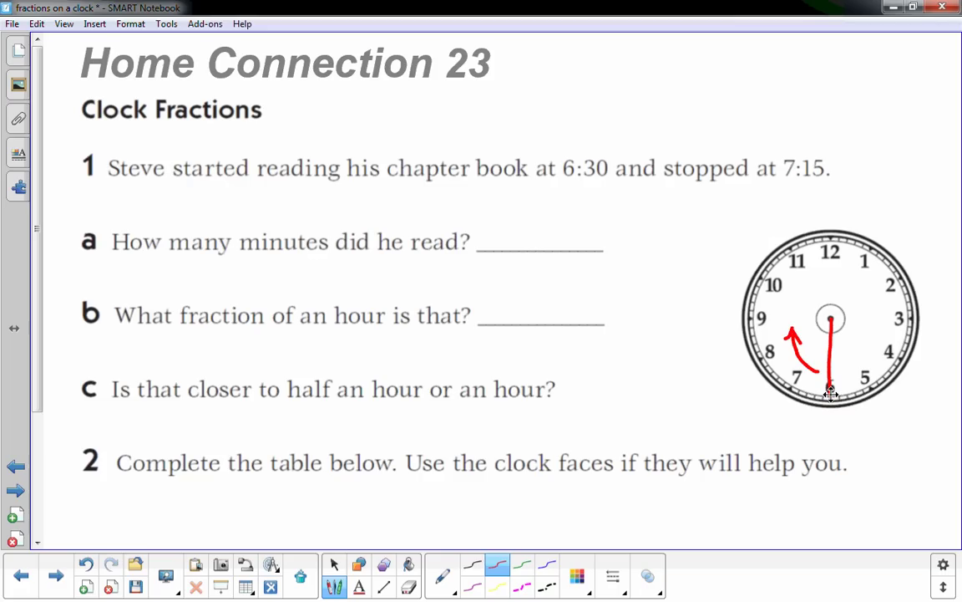
left_click_drag(558, 178, 608, 177)
left_click_drag(785, 179, 820, 178)
mouse_move(792, 307)
left_mouse_down()
mouse_move(813, 278)
mouse_move(834, 284)
left_mouse_up()
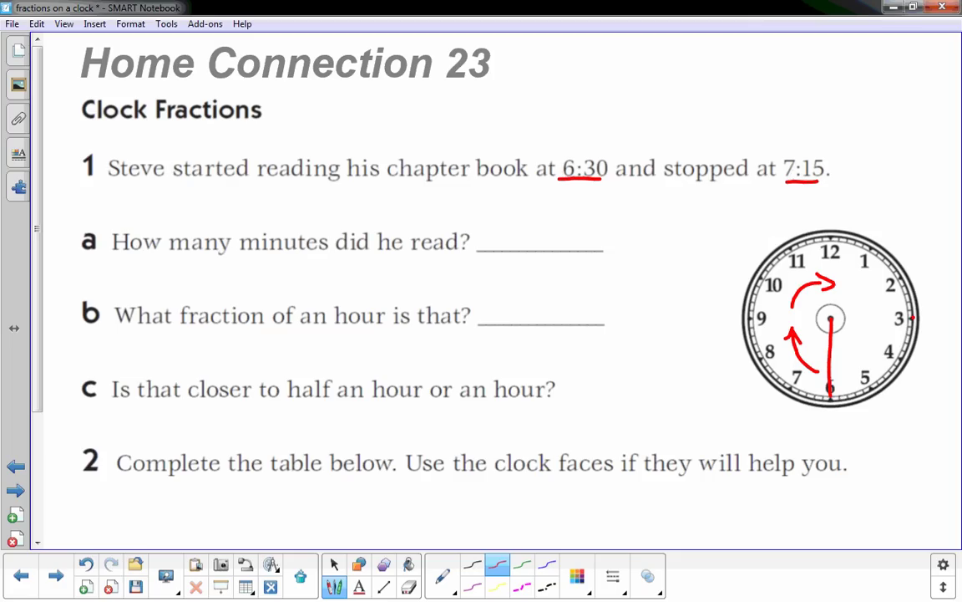
left_click_drag(915, 318, 831, 317)
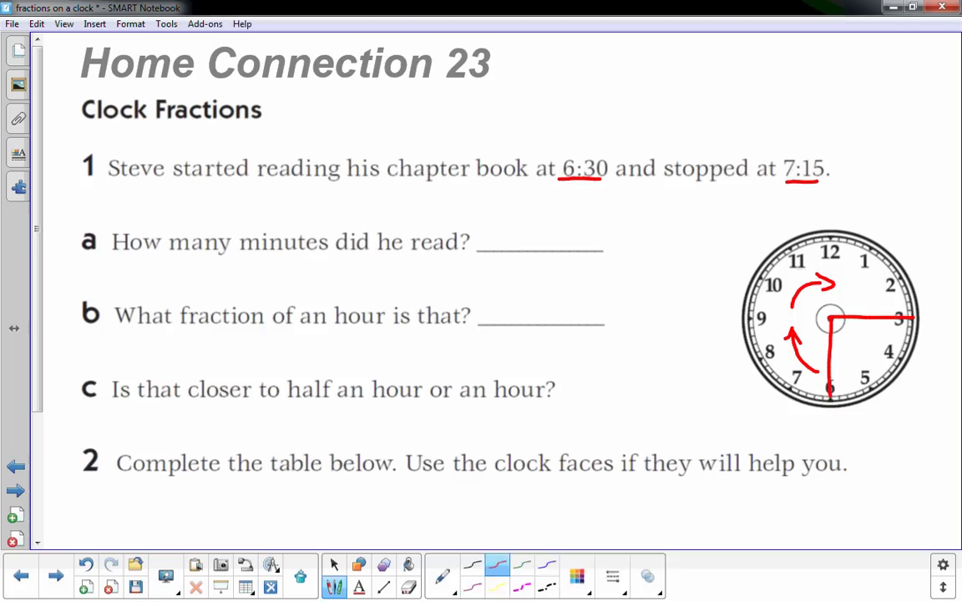
Step: Shade the clock from 6 clockwise to 3 in green and write 45 as the answer to question a
key("Escape")
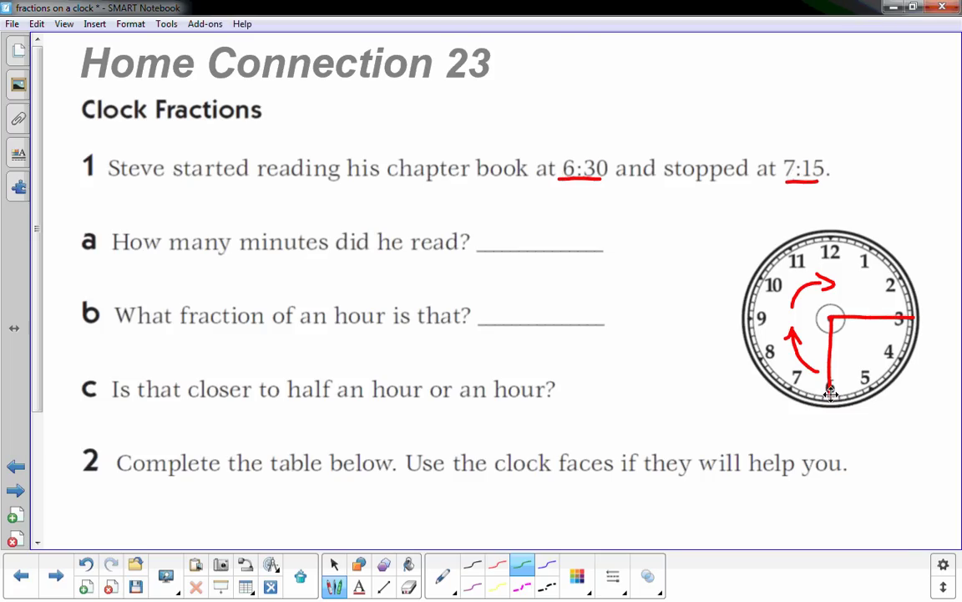
mouse_move(827, 388)
left_mouse_down()
mouse_move(786, 383)
mouse_move(806, 368)
mouse_move(778, 355)
mouse_move(814, 339)
mouse_move(794, 326)
mouse_move(806, 301)
mouse_move(781, 276)
mouse_move(831, 253)
mouse_move(846, 288)
mouse_move(871, 258)
mouse_move(904, 286)
mouse_move(891, 306)
mouse_move(819, 307)
mouse_move(838, 281)
mouse_move(839, 297)
mouse_move(862, 279)
mouse_move(877, 293)
left_mouse_up()
mouse_move(815, 292)
left_mouse_down()
mouse_move(798, 268)
mouse_move(820, 311)
mouse_move(787, 351)
mouse_move(807, 370)
mouse_move(767, 355)
mouse_move(762, 277)
mouse_move(798, 259)
mouse_move(773, 284)
mouse_move(764, 326)
mouse_move(781, 368)
mouse_move(769, 251)
mouse_move(752, 267)
mouse_move(756, 318)
mouse_move(785, 280)
left_mouse_up()
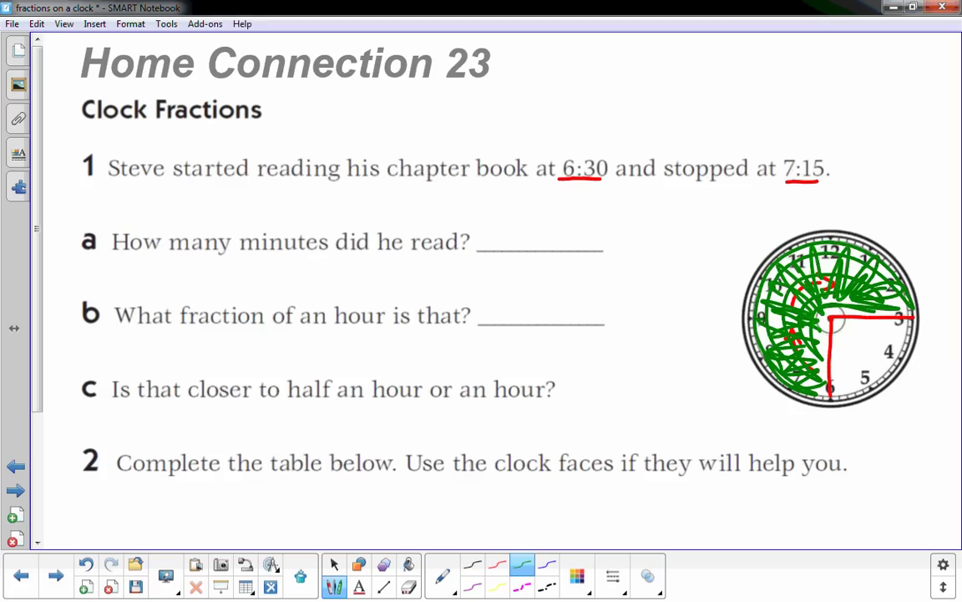
left_click_drag(513, 207, 524, 249)
mouse_move(566, 209)
left_mouse_down()
mouse_move(538, 224)
mouse_move(542, 241)
left_mouse_up()
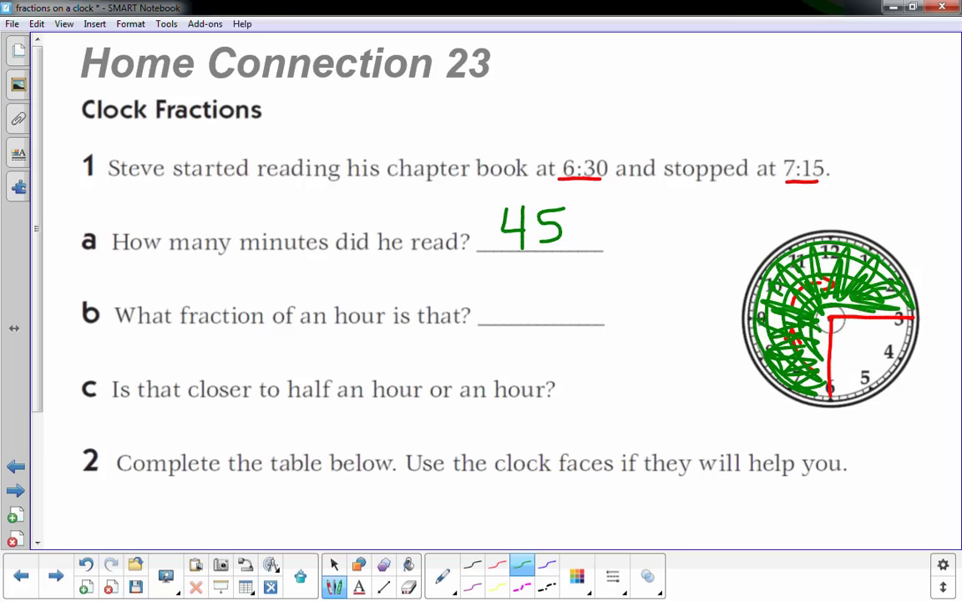
Step: Outline the clock and divide it into quarters in red, numbering the shaded quarters 1 to 3 and the unshaded one 4
key("Escape")
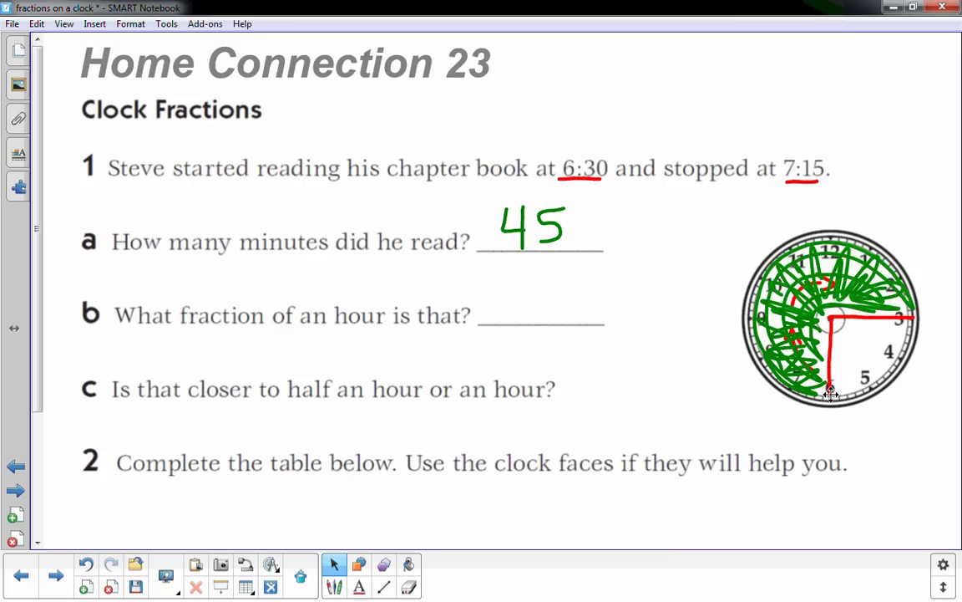
key("p")
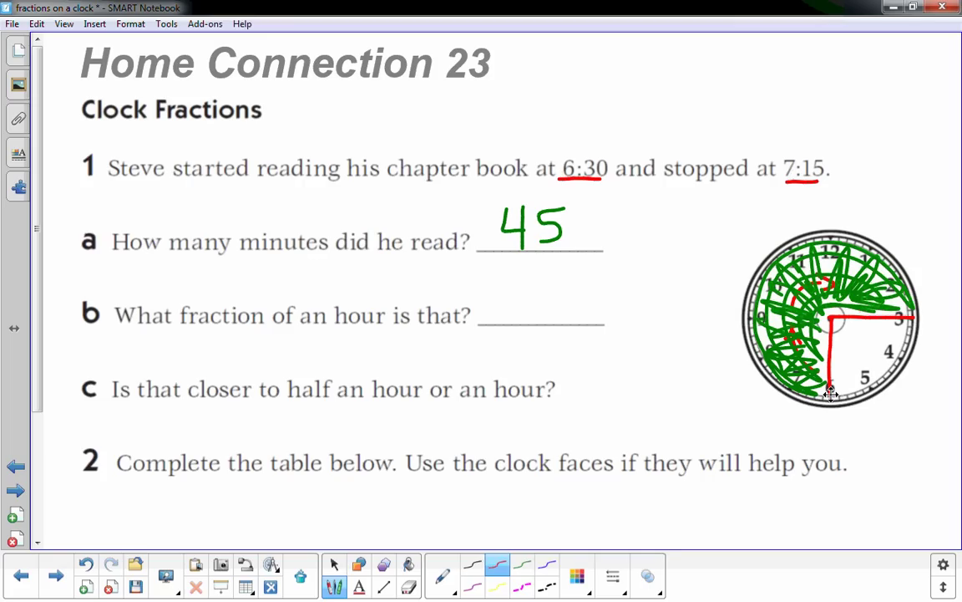
mouse_move(831, 316)
left_mouse_down()
mouse_move(750, 317)
mouse_move(832, 296)
mouse_move(832, 246)
mouse_move(861, 243)
mouse_move(907, 276)
mouse_move(918, 334)
mouse_move(829, 405)
mouse_move(746, 316)
mouse_move(762, 251)
mouse_move(802, 233)
left_mouse_up()
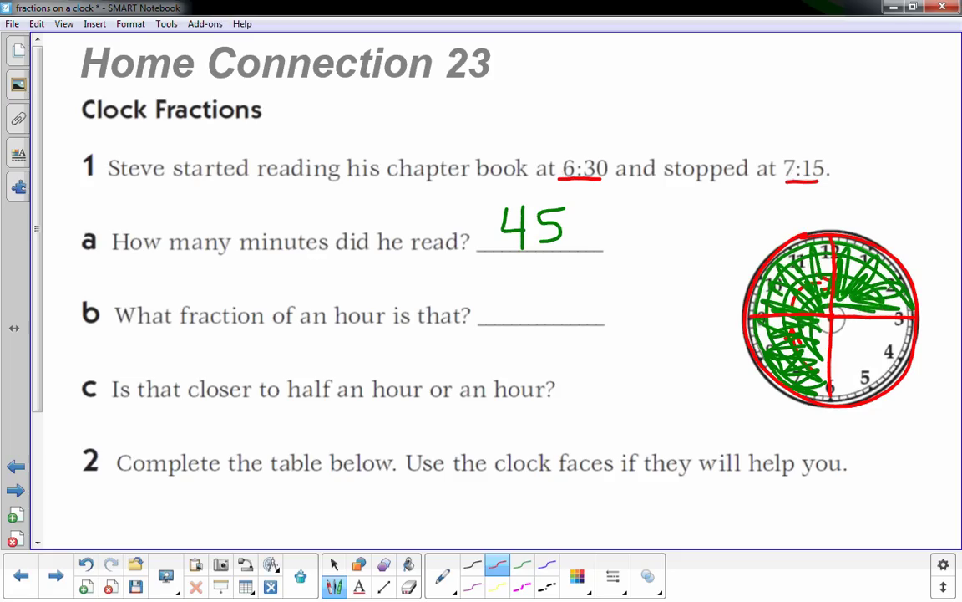
left_click_drag(799, 272, 878, 295)
left_click_drag(792, 337, 798, 366)
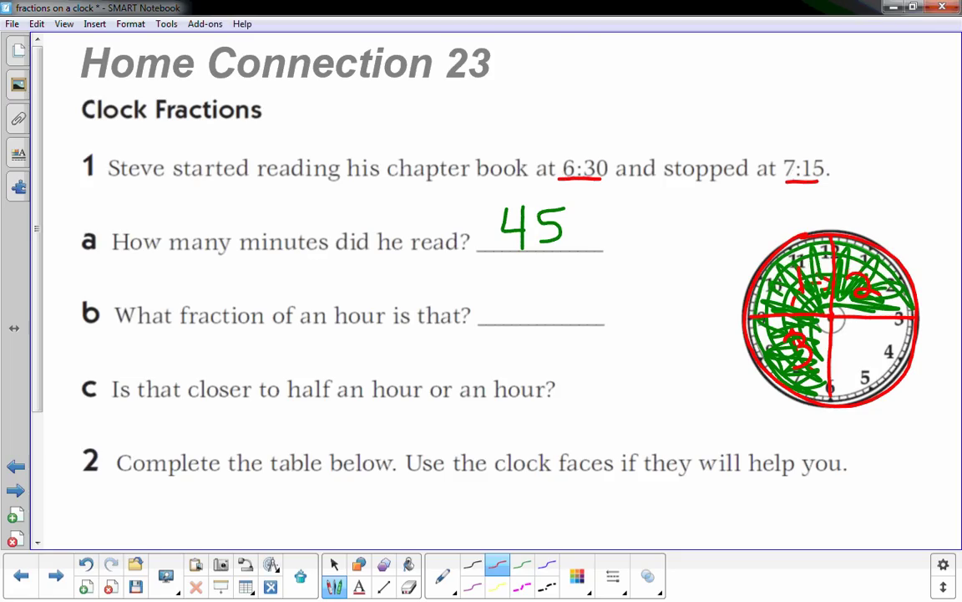
mouse_move(861, 334)
left_mouse_down()
mouse_move(877, 354)
mouse_move(874, 371)
left_mouse_up()
Step: Write the fraction 3/4 beside the clock and as the answer to question b
mouse_move(695, 272)
left_mouse_down()
mouse_move(707, 273)
mouse_move(697, 298)
mouse_move(724, 305)
mouse_move(689, 307)
mouse_move(697, 329)
mouse_move(724, 332)
mouse_move(718, 352)
left_mouse_up()
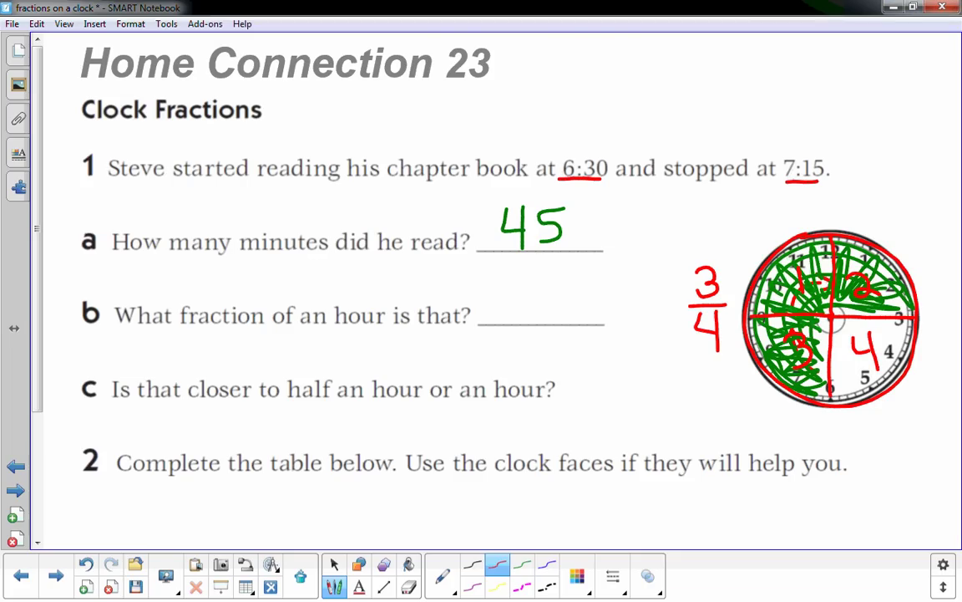
mouse_move(525, 267)
left_mouse_down()
mouse_move(541, 277)
mouse_move(524, 289)
mouse_move(555, 293)
mouse_move(546, 335)
left_mouse_up()
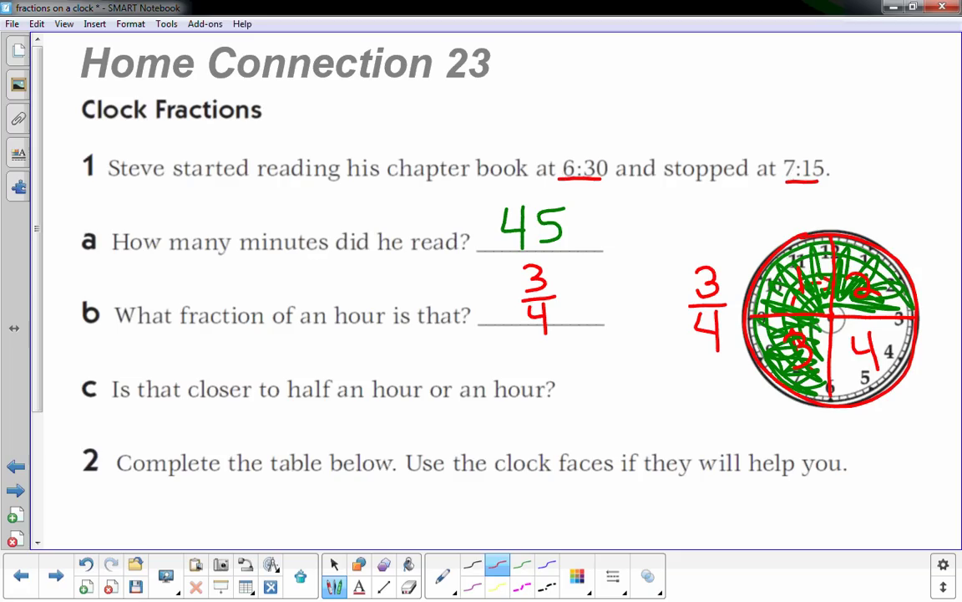
Step: On the fraction table page, write 1/3 in red beside the clock, divide the face into thirds and shade the 12-to-4 third
left_click(55, 575)
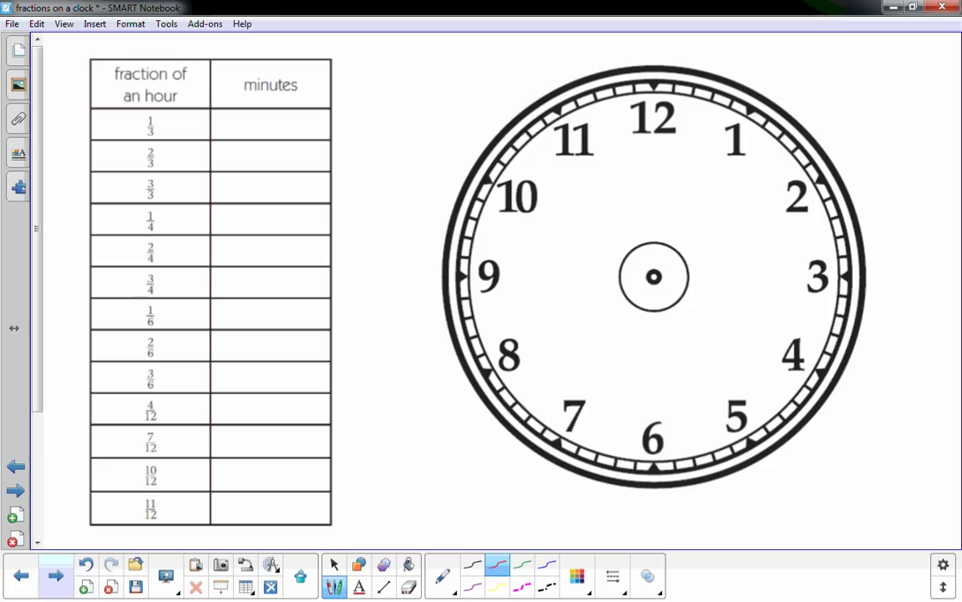
mouse_move(384, 243)
left_mouse_down()
mouse_move(383, 286)
mouse_move(353, 296)
mouse_move(386, 329)
mouse_move(376, 351)
left_mouse_up()
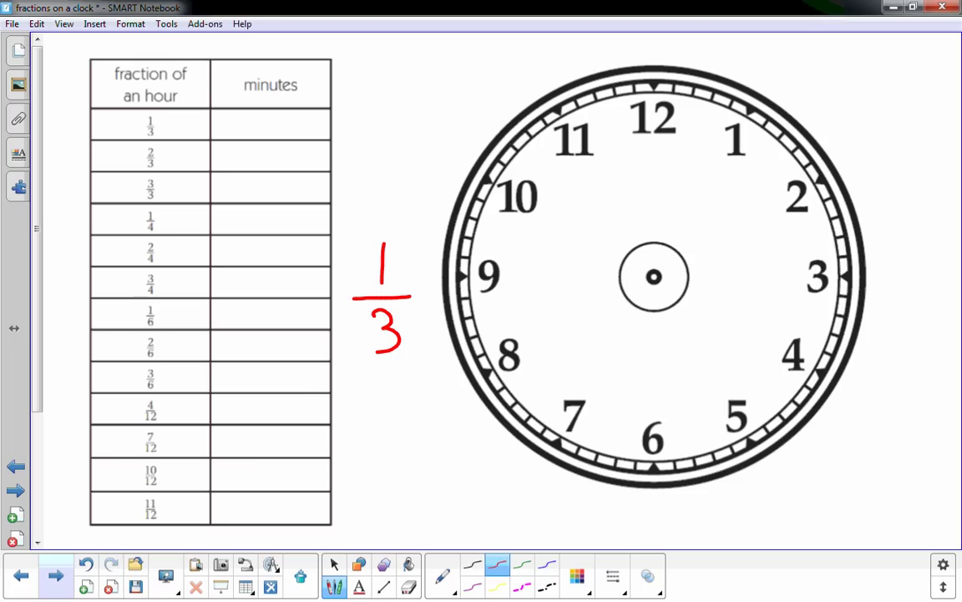
left_click_drag(654, 86, 653, 276)
mouse_move(823, 371)
left_mouse_down()
mouse_move(655, 278)
mouse_move(482, 369)
left_mouse_up()
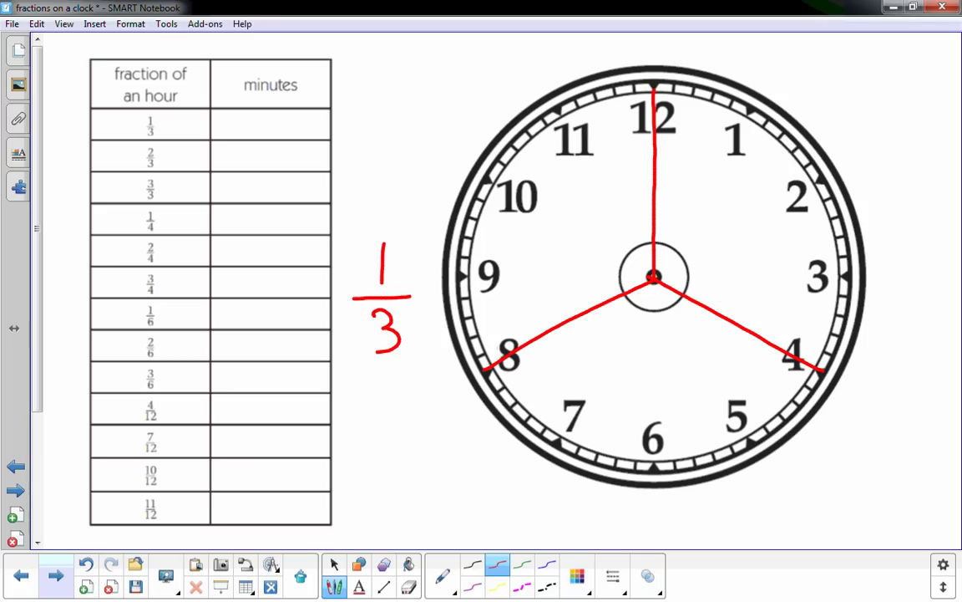
mouse_move(669, 266)
left_mouse_down()
mouse_move(731, 311)
mouse_move(765, 309)
mouse_move(660, 150)
mouse_move(790, 317)
mouse_move(669, 104)
mouse_move(812, 297)
mouse_move(735, 124)
mouse_move(788, 165)
mouse_move(837, 326)
left_mouse_up()
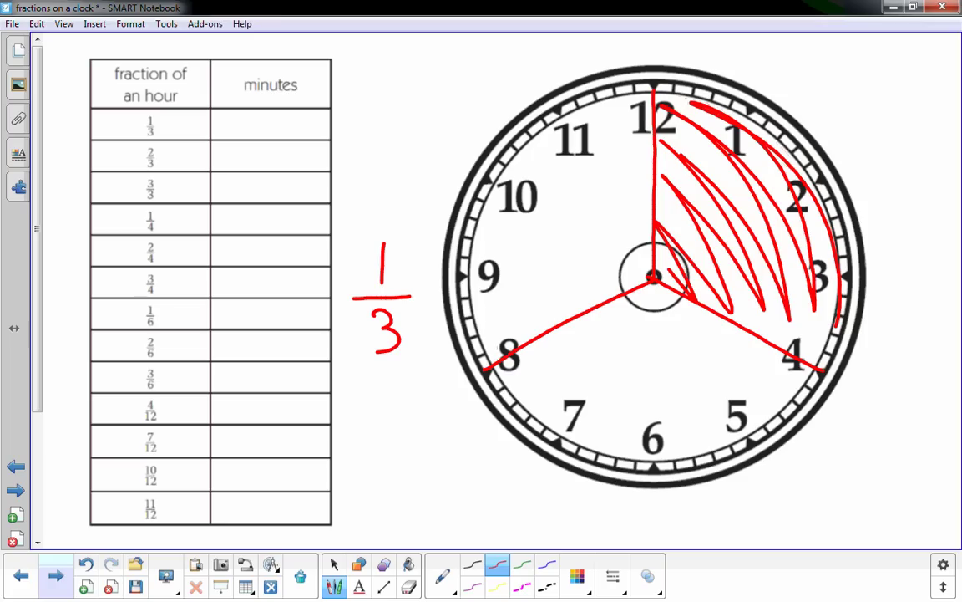
Step: Draw green lines from the clock's centre to 1, 2 and 3 to split the shaded third into five-minute sections
key("Escape")
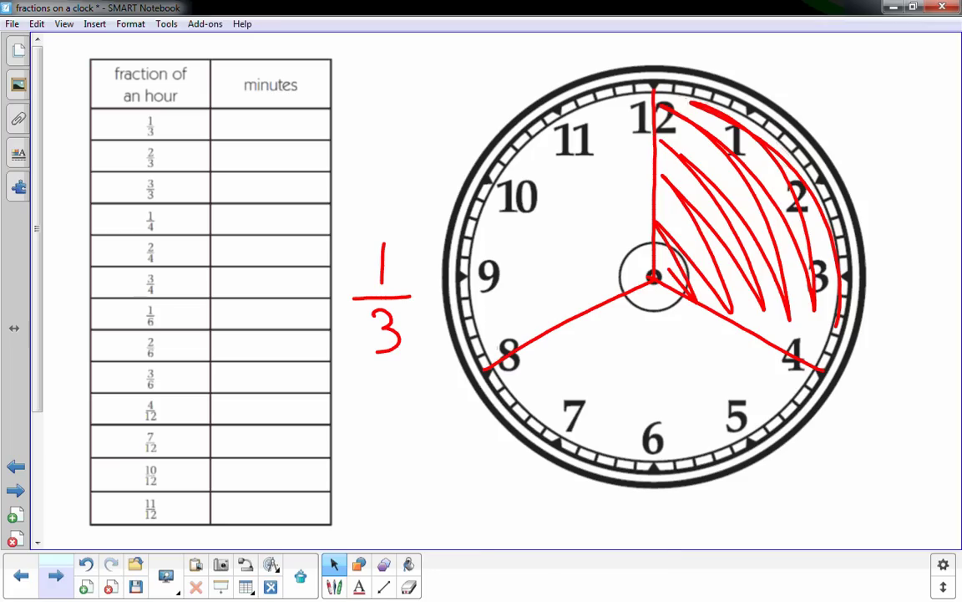
left_click_drag(749, 111, 658, 276)
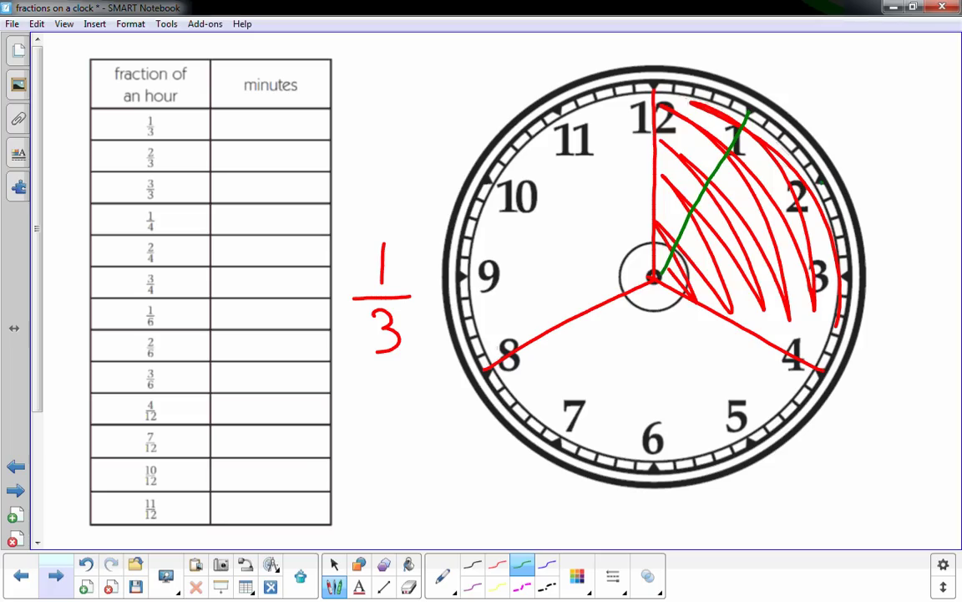
left_click_drag(823, 182, 659, 273)
left_click_drag(853, 274, 660, 272)
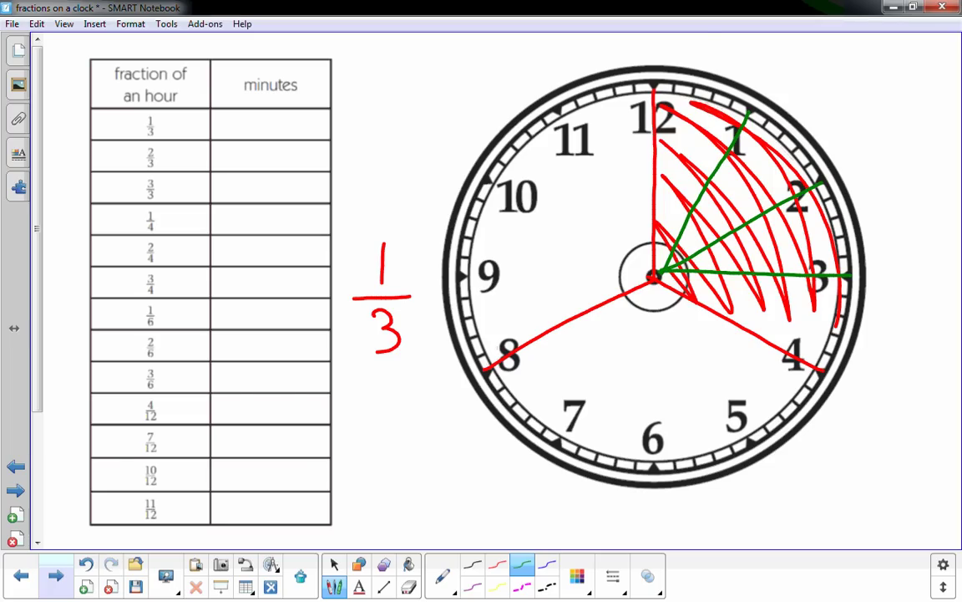
Step: Label the four sections 5, 10, 15 and 20 in green, and write 20 as the minutes for 1/3 in the table
mouse_move(699, 147)
left_mouse_down()
mouse_move(678, 173)
mouse_move(735, 203)
mouse_move(753, 188)
left_mouse_up()
mouse_move(765, 236)
left_mouse_down()
mouse_move(763, 253)
mouse_move(791, 230)
mouse_move(777, 249)
left_mouse_up()
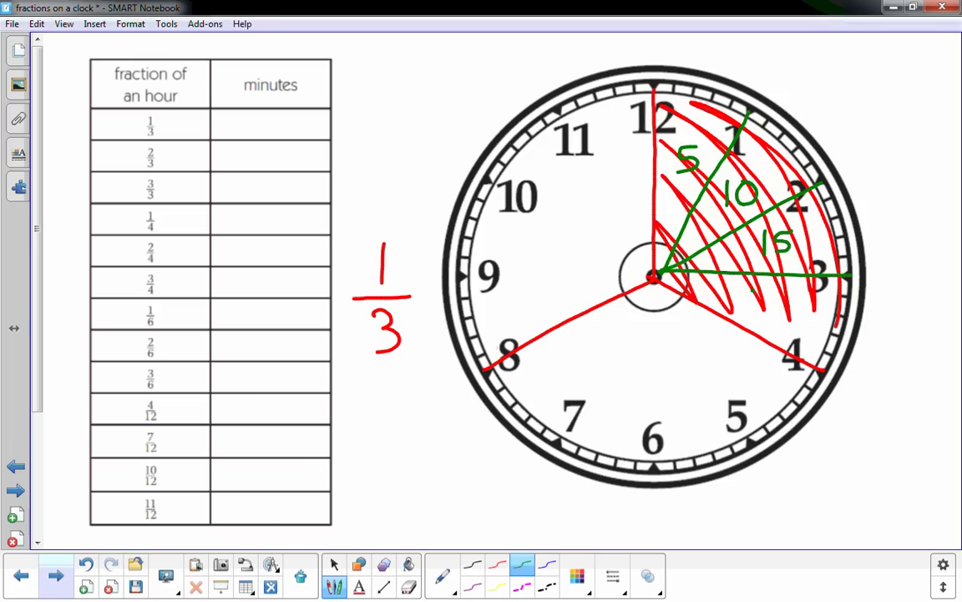
mouse_move(755, 294)
left_mouse_down()
mouse_move(780, 311)
mouse_move(791, 294)
left_mouse_up()
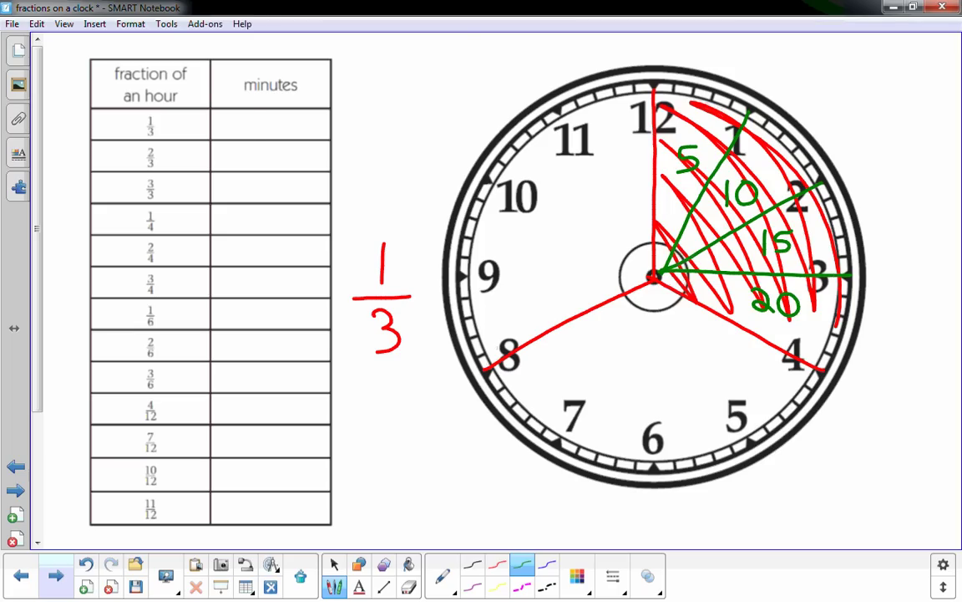
mouse_move(244, 116)
left_mouse_down()
mouse_move(261, 135)
mouse_move(271, 115)
left_mouse_up()
left_click(334, 564)
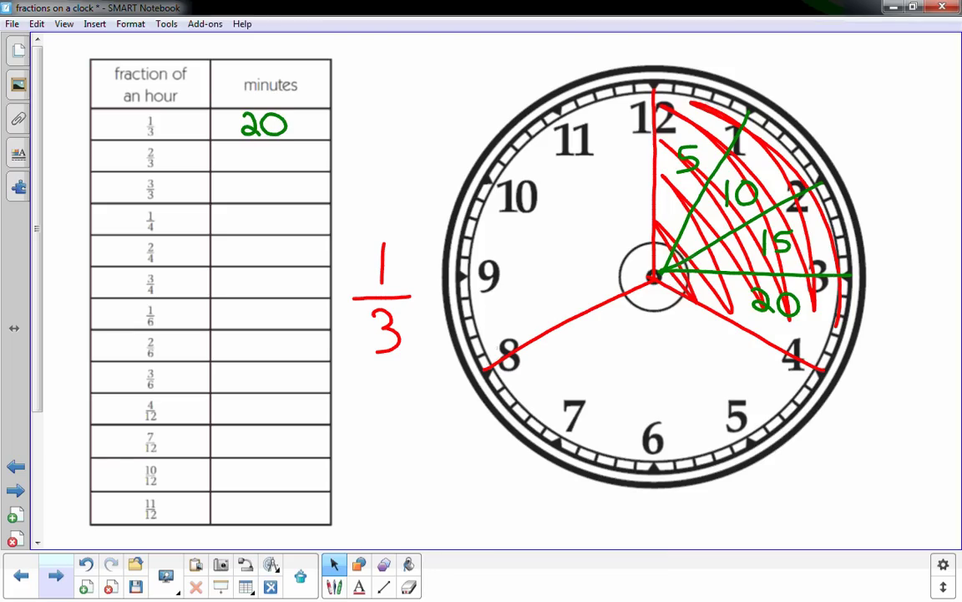
Step: Erase all the ink on the clock and the 1/3 beside it, keeping the table entry
left_click(409, 588)
mouse_move(643, 284)
left_mouse_down()
mouse_move(554, 409)
mouse_move(746, 314)
mouse_move(739, 221)
mouse_move(610, 107)
mouse_move(727, 158)
mouse_move(590, 258)
mouse_move(380, 274)
mouse_move(376, 343)
left_mouse_up()
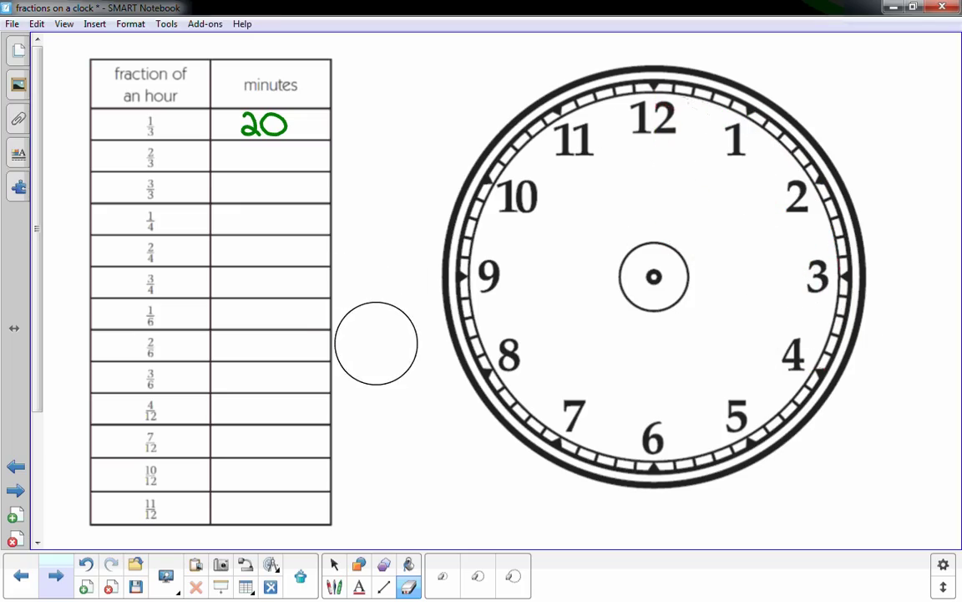
left_click(334, 564)
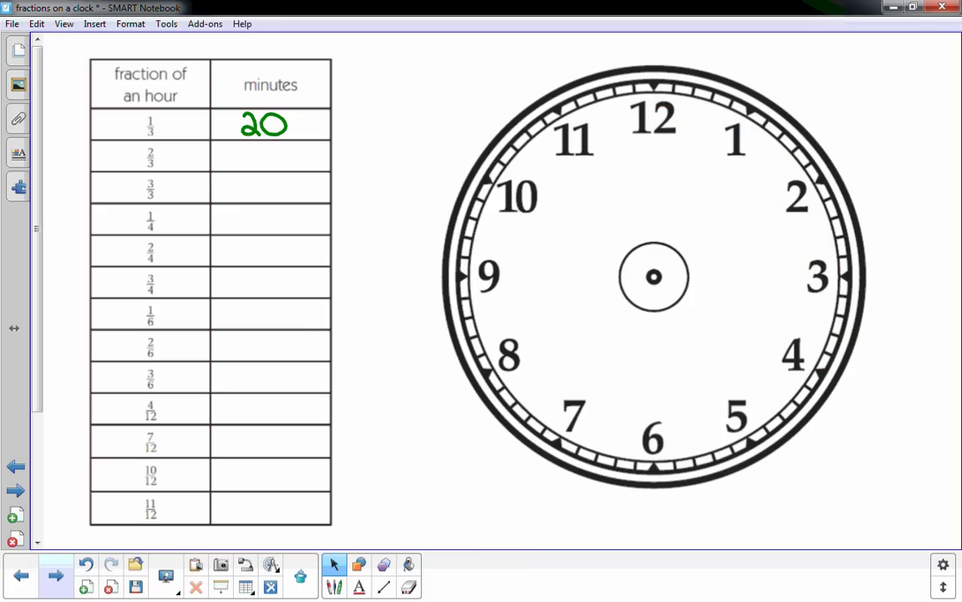
Step: Divide the clock into thirds at 12, 4 and 8 in red, labelling the sections 1/3, 2/3 and 3/3 clockwise
left_click(335, 587)
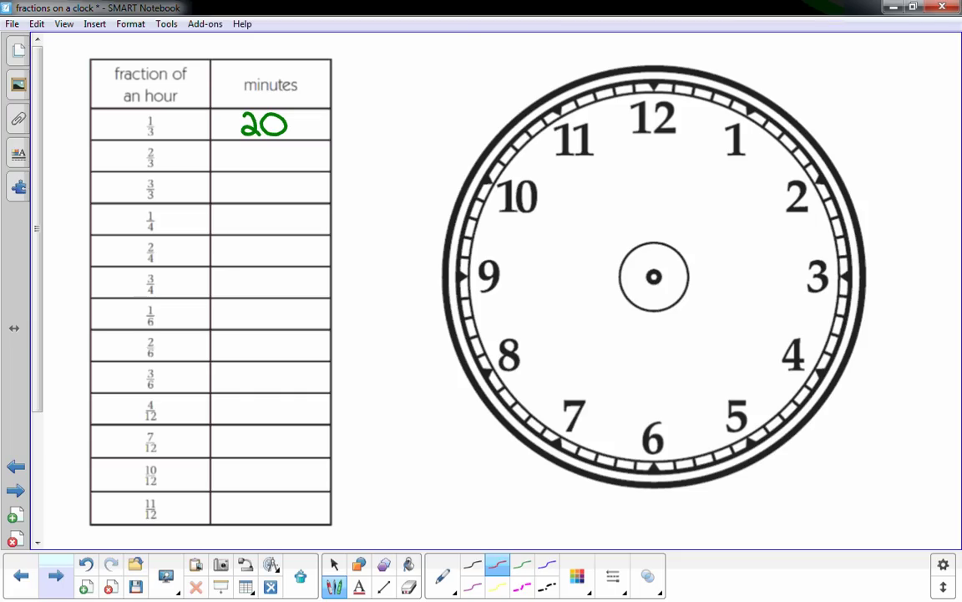
mouse_move(653, 84)
left_mouse_down()
mouse_move(654, 274)
mouse_move(815, 366)
left_mouse_up()
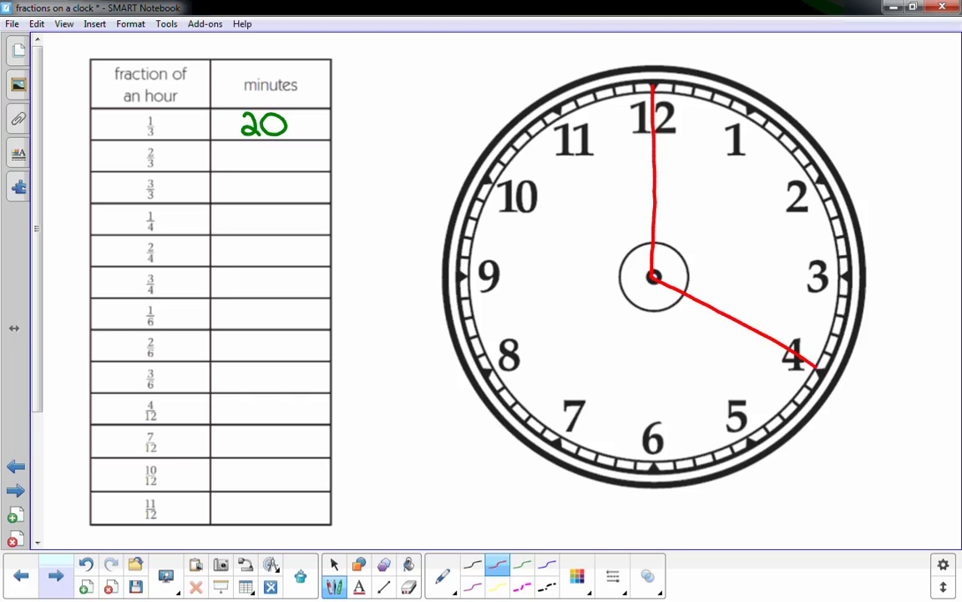
left_click_drag(653, 275, 491, 366)
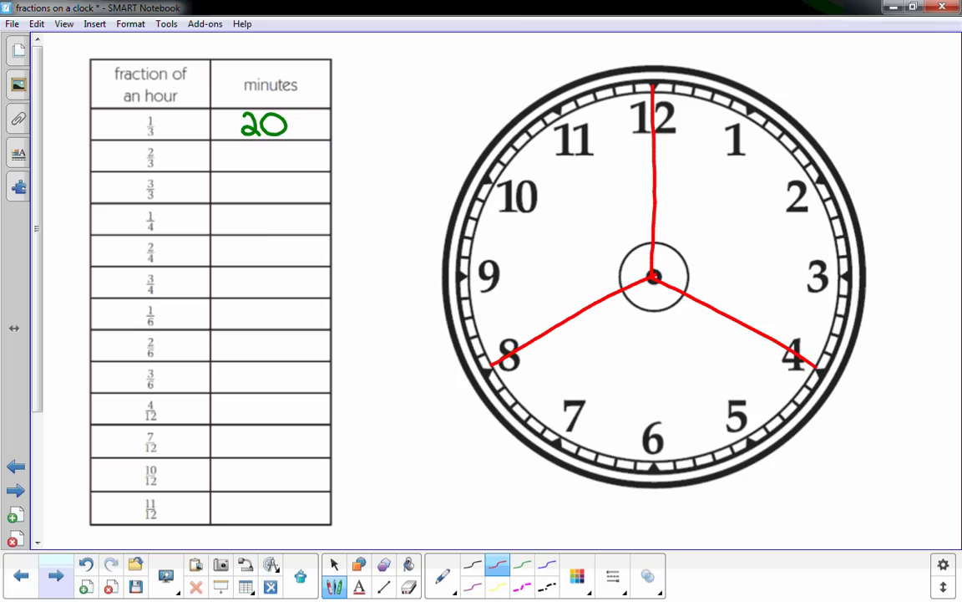
mouse_move(723, 182)
left_mouse_down()
mouse_move(724, 207)
mouse_move(744, 218)
mouse_move(719, 249)
left_mouse_up()
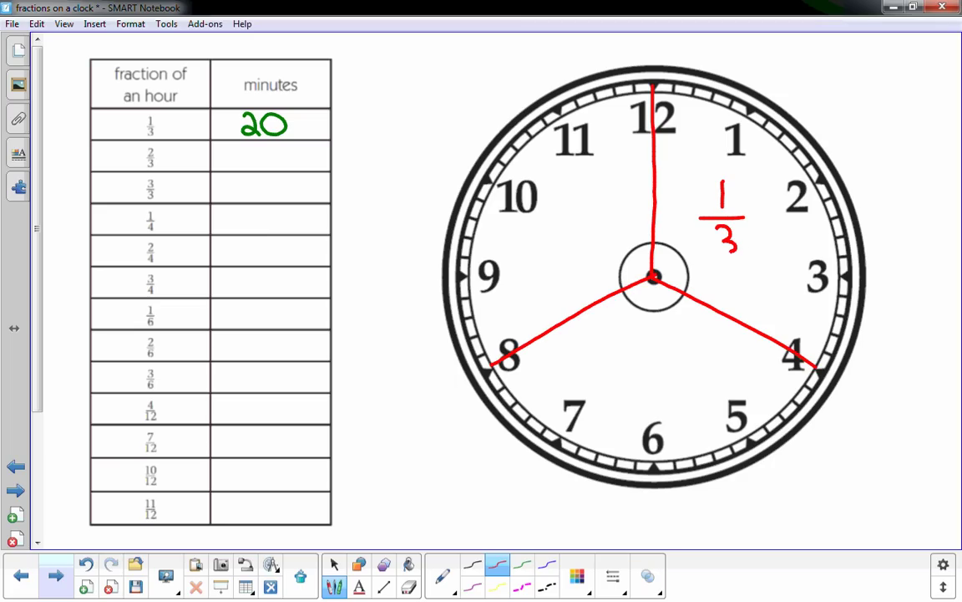
mouse_move(640, 321)
left_mouse_down()
mouse_move(651, 318)
mouse_move(676, 355)
mouse_move(645, 389)
left_mouse_up()
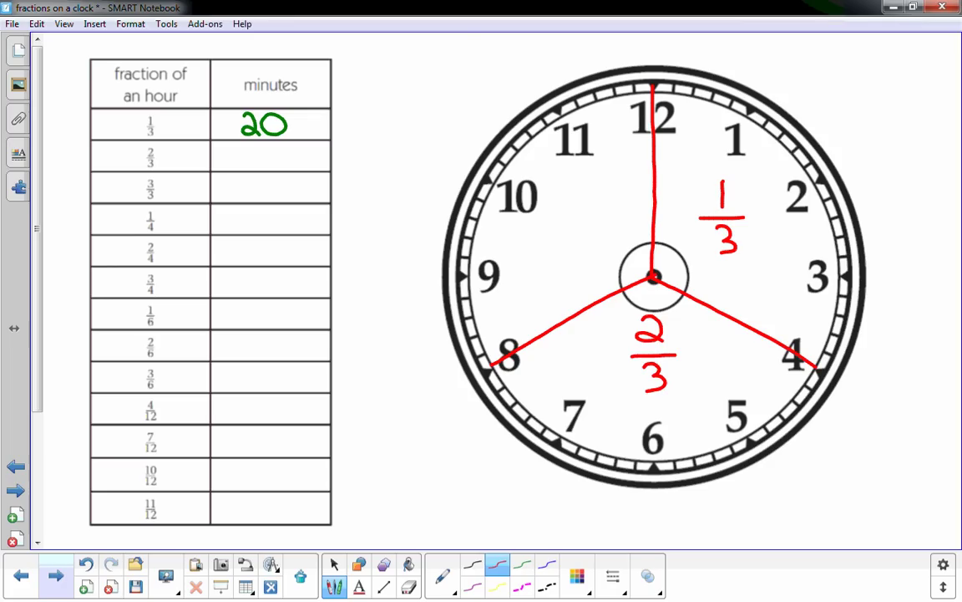
mouse_move(560, 193)
left_mouse_down()
mouse_move(577, 200)
mouse_move(561, 221)
mouse_move(581, 224)
mouse_move(548, 228)
mouse_move(569, 251)
mouse_move(561, 264)
left_mouse_up()
left_click(559, 243)
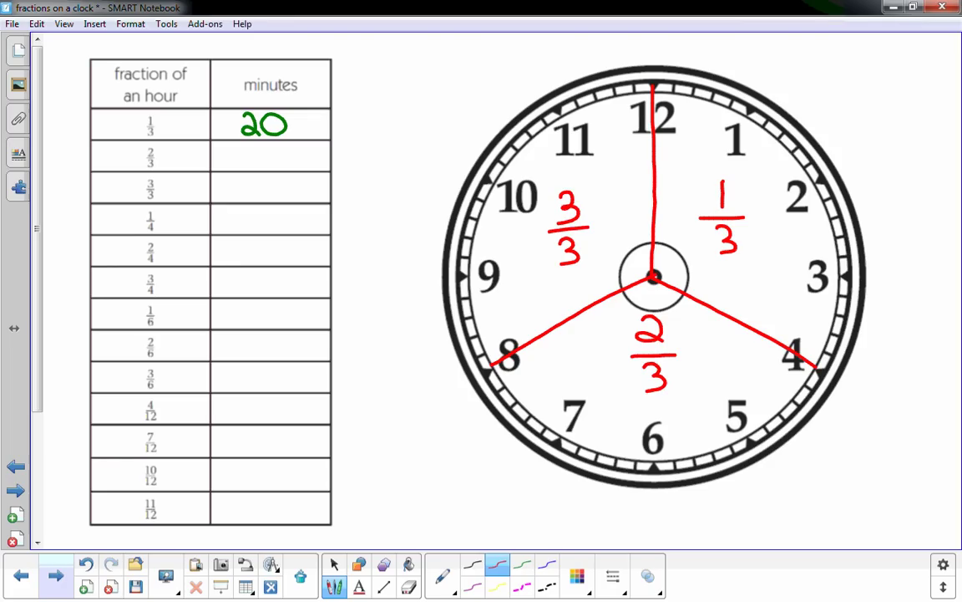
Step: Write 60 in green as the minutes for 3/3 in the table
left_click(334, 565)
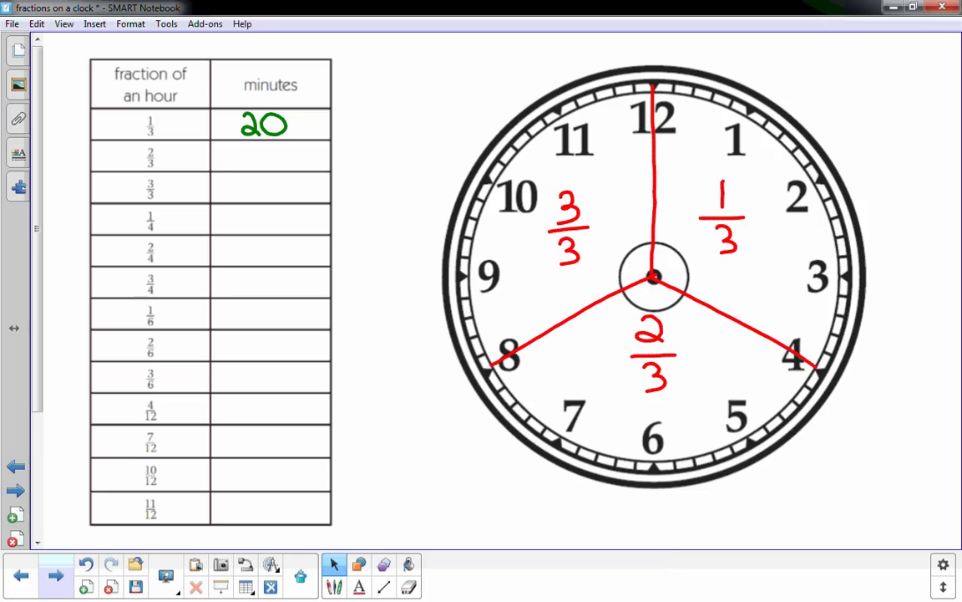
left_click(334, 586)
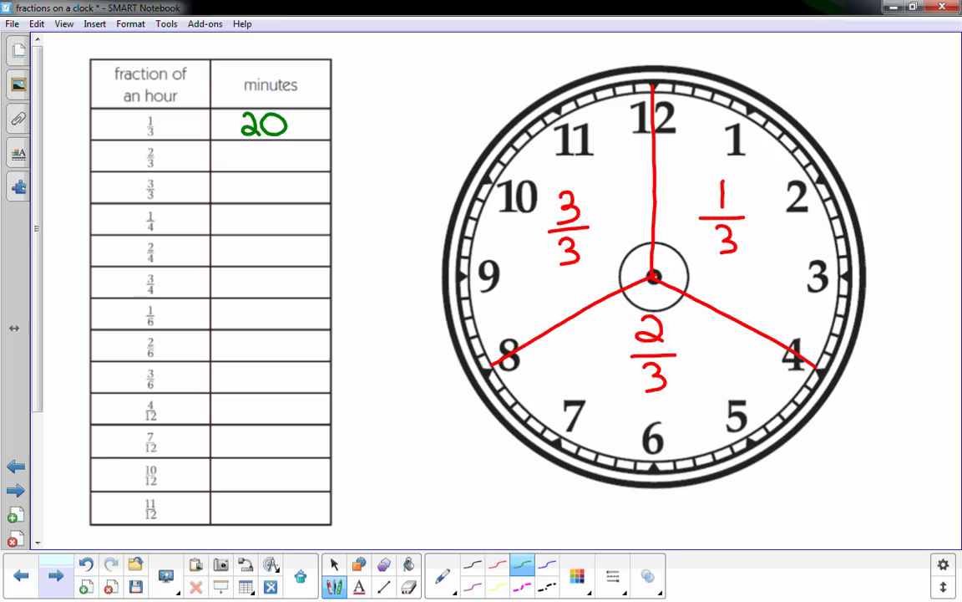
mouse_move(249, 176)
left_mouse_down()
mouse_move(244, 189)
mouse_move(277, 176)
left_mouse_up()
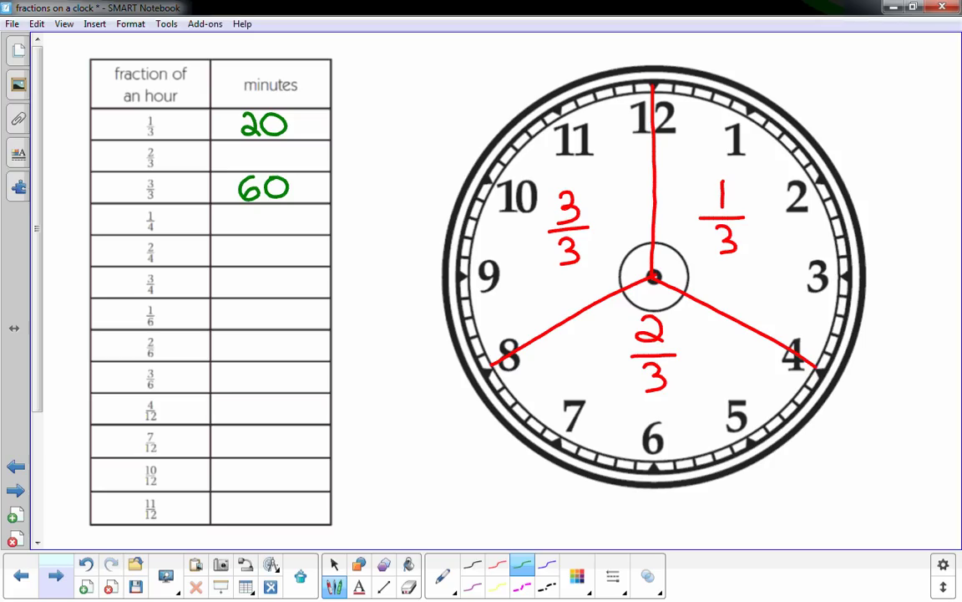
Step: Outline and shade two thirds of the clock in green, from 12 clockwise to 8
mouse_move(653, 83)
left_mouse_down()
mouse_move(653, 275)
mouse_move(483, 369)
mouse_move(606, 310)
left_mouse_up()
left_click(576, 328)
left_click_drag(630, 304, 829, 223)
mouse_move(834, 238)
left_mouse_down()
mouse_move(618, 325)
mouse_move(557, 374)
mouse_move(798, 281)
mouse_move(582, 432)
mouse_move(632, 405)
left_mouse_up()
mouse_move(660, 394)
left_mouse_down()
mouse_move(804, 339)
mouse_move(728, 426)
mouse_move(656, 453)
left_mouse_up()
mouse_move(691, 103)
left_mouse_down()
mouse_move(789, 200)
mouse_move(677, 126)
mouse_move(767, 230)
mouse_move(734, 242)
mouse_move(671, 234)
mouse_move(668, 279)
mouse_move(700, 236)
mouse_move(752, 273)
mouse_move(820, 345)
mouse_move(801, 375)
left_mouse_up()
mouse_move(710, 342)
left_mouse_down()
mouse_move(543, 397)
mouse_move(464, 338)
mouse_move(694, 330)
mouse_move(501, 339)
mouse_move(648, 327)
mouse_move(493, 307)
mouse_move(679, 267)
left_mouse_up()
mouse_move(669, 321)
left_mouse_down()
mouse_move(651, 306)
mouse_move(669, 262)
mouse_move(665, 126)
mouse_move(674, 247)
left_mouse_up()
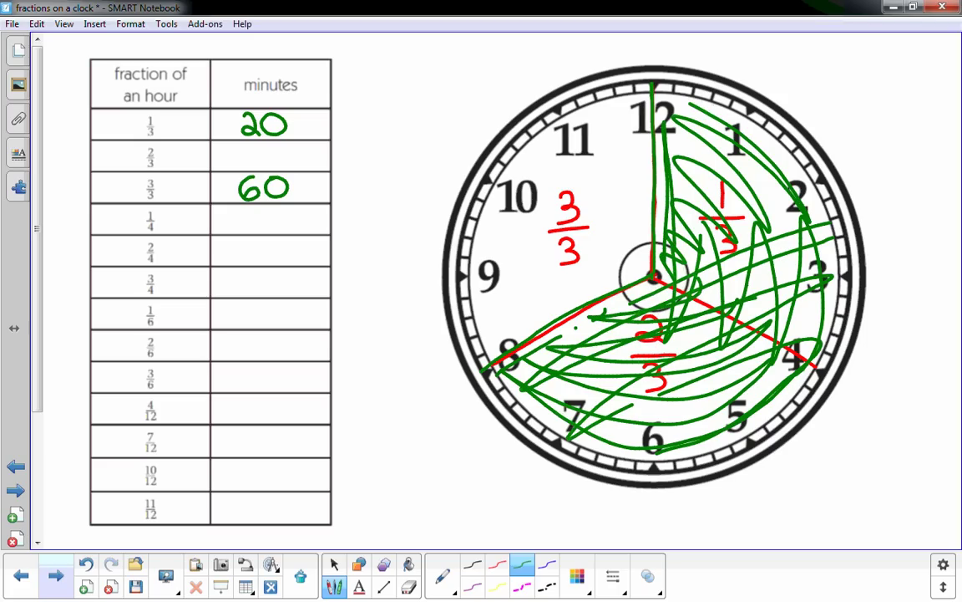
Step: Write 40 in red as the minutes for 2/3 in the table
key("Escape")
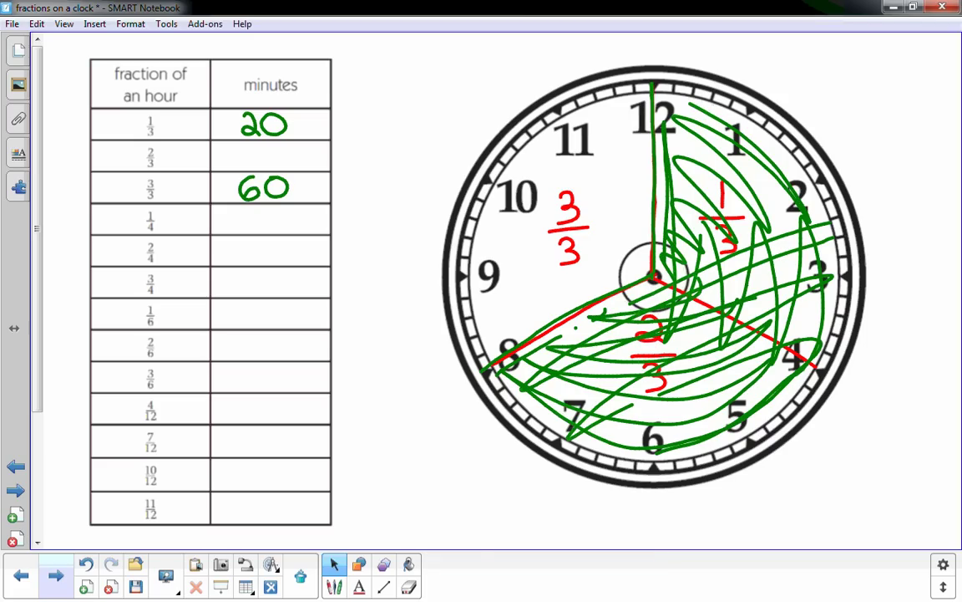
left_click(334, 587)
mouse_move(247, 144)
left_mouse_down()
mouse_move(243, 154)
mouse_move(261, 161)
mouse_move(255, 171)
mouse_move(276, 147)
left_mouse_up()
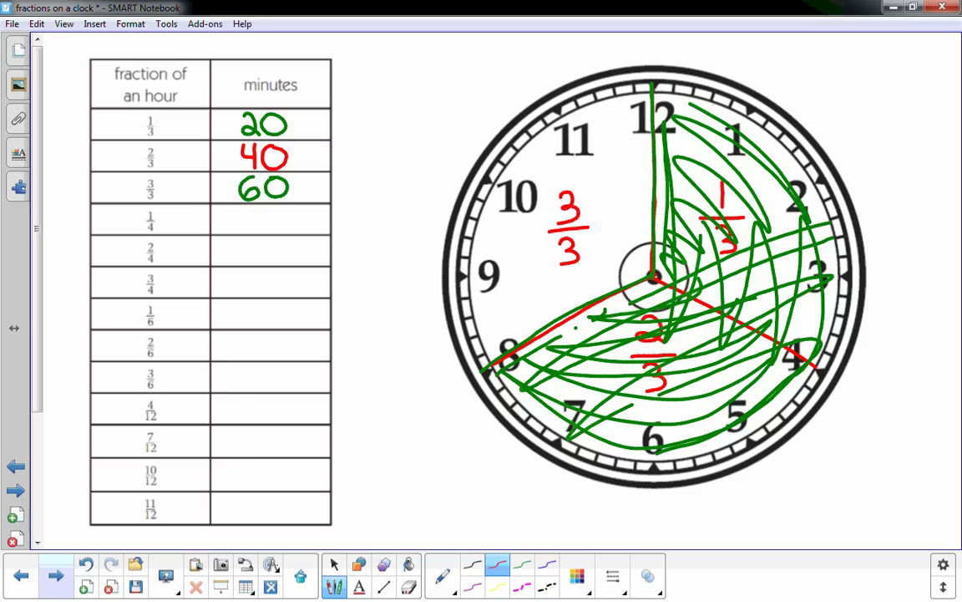
left_click(335, 564)
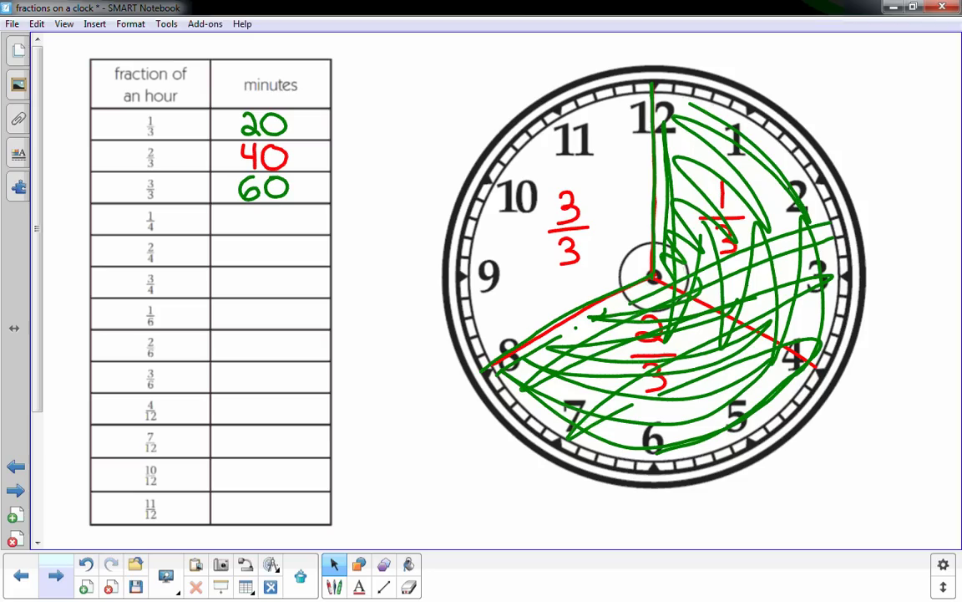
Step: Erase the thirds markings and green shading from the clock, keeping the table entries
left_click(409, 587)
mouse_move(448, 326)
left_mouse_down()
mouse_move(495, 357)
mouse_move(594, 215)
mouse_move(563, 215)
mouse_move(812, 195)
mouse_move(734, 451)
mouse_move(484, 361)
mouse_move(714, 409)
mouse_move(723, 175)
mouse_move(673, 172)
mouse_move(613, 278)
mouse_move(554, 336)
mouse_move(501, 351)
left_mouse_up()
left_click(335, 564)
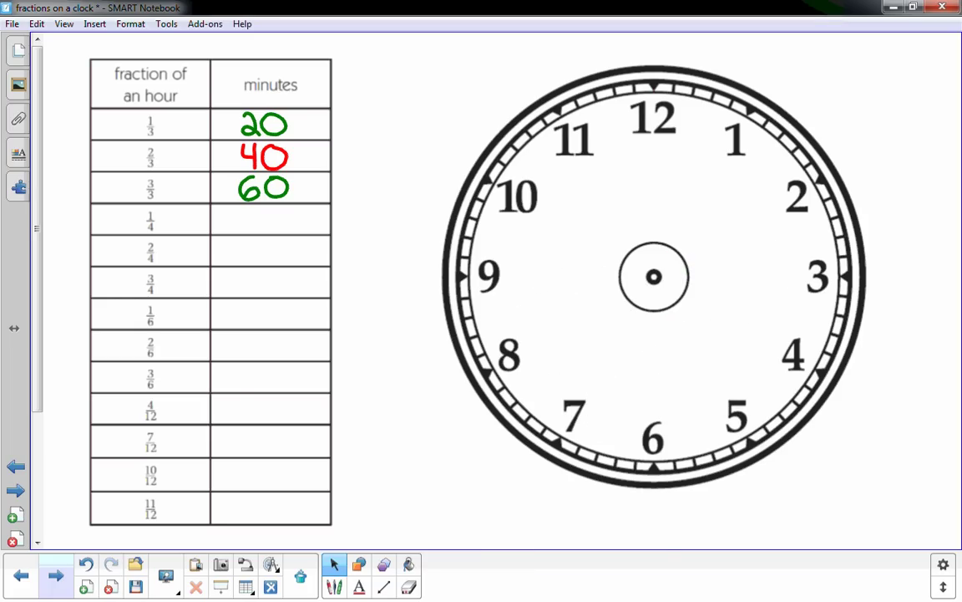
Step: Write 1/4 in red beside the clock and divide the clock face into quarters at 12, 3, 6 and 9
left_click(334, 586)
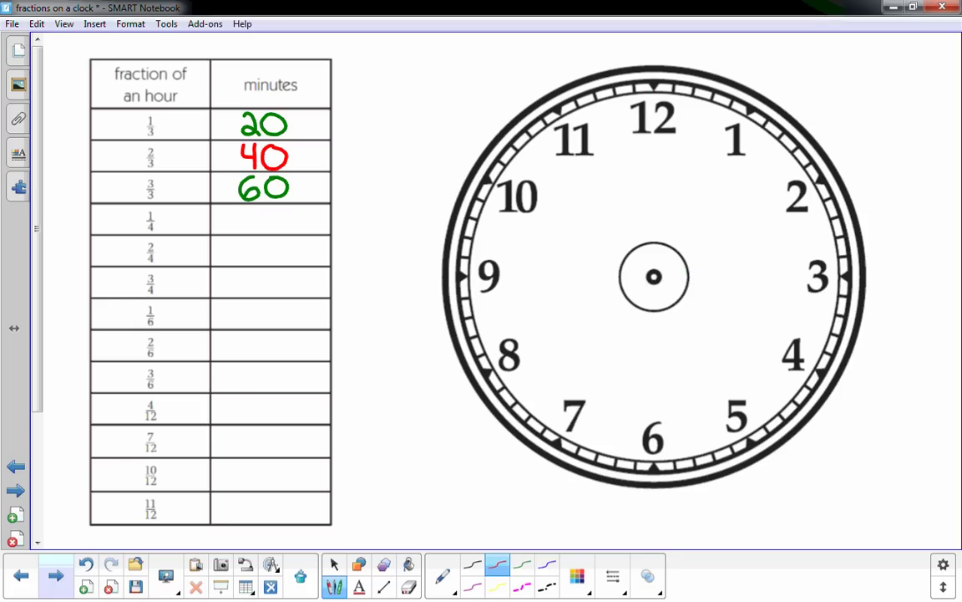
mouse_move(388, 212)
left_mouse_down()
mouse_move(386, 245)
mouse_move(414, 259)
mouse_move(393, 292)
mouse_move(393, 318)
left_mouse_up()
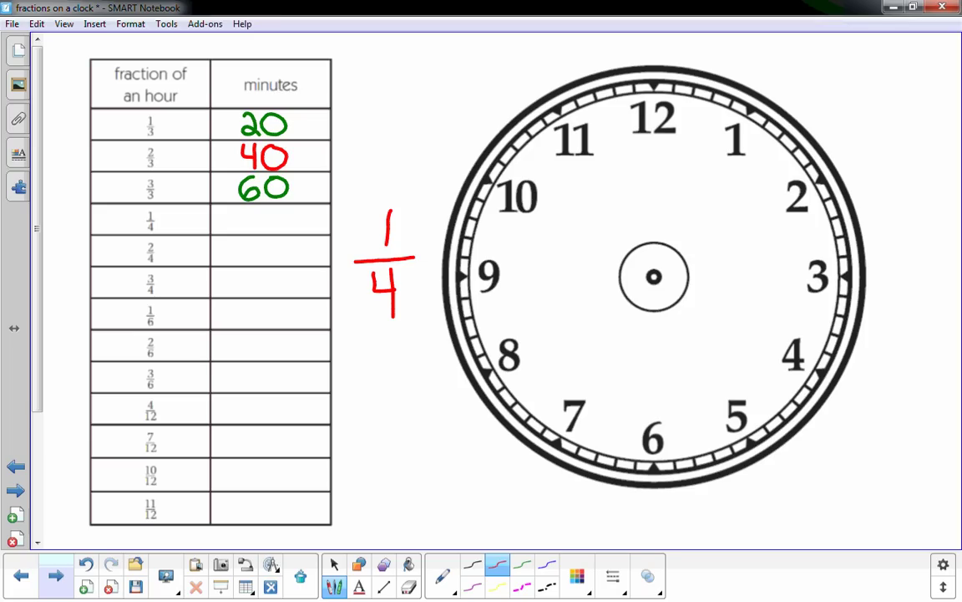
left_click_drag(655, 82, 653, 472)
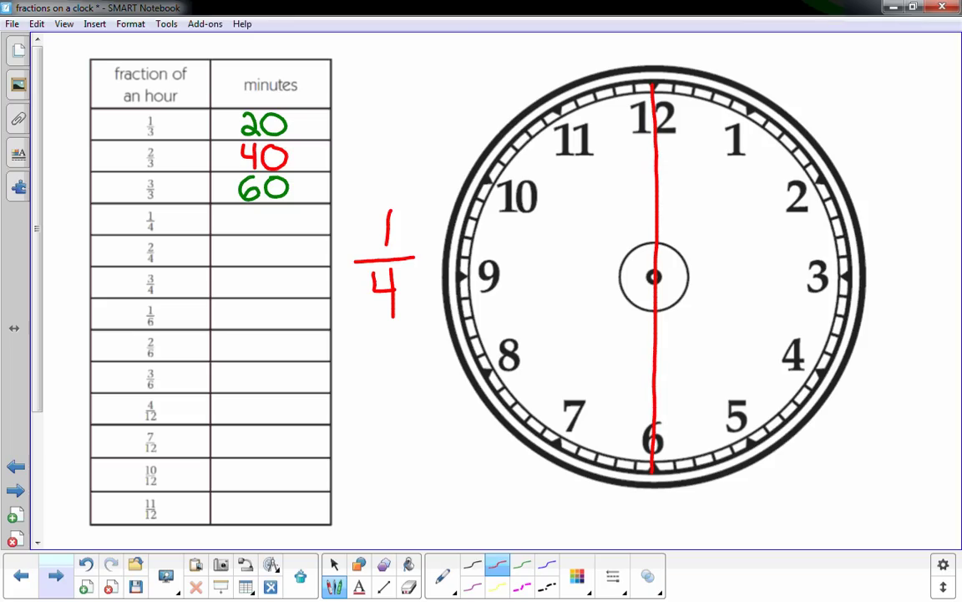
left_click_drag(457, 276, 850, 275)
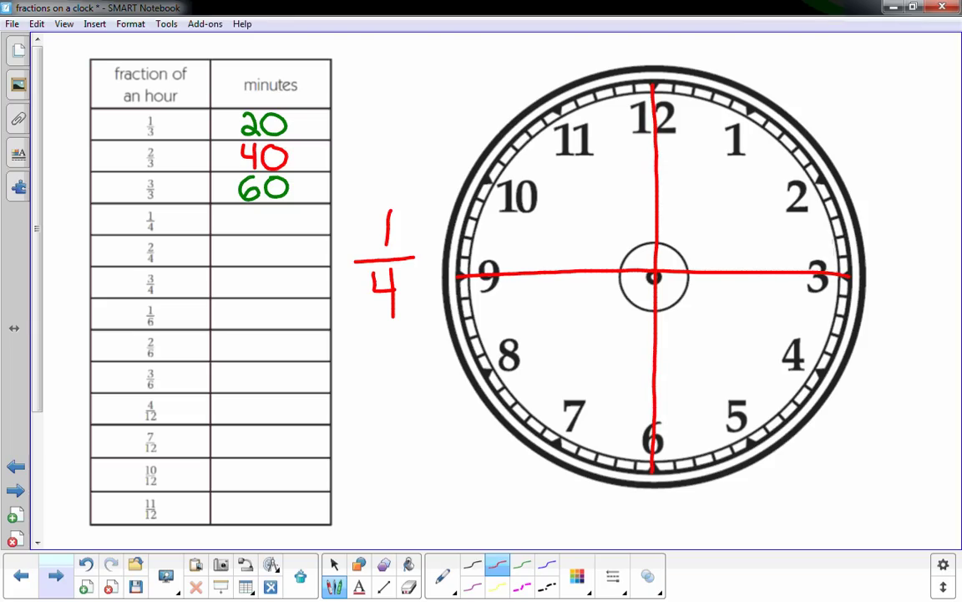
Step: Label the four clock quarters 1/4, 2/4, 3/4 and 4/4 in red, clockwise from 12
mouse_move(721, 166)
left_mouse_down()
mouse_move(723, 189)
mouse_move(738, 194)
mouse_move(733, 231)
left_mouse_up()
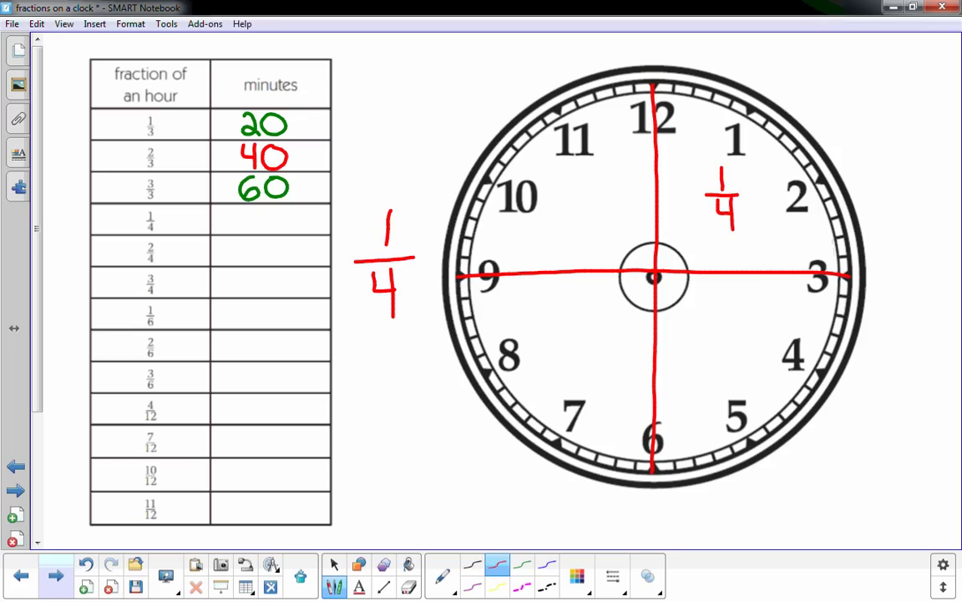
mouse_move(715, 307)
left_mouse_down()
mouse_move(733, 311)
mouse_move(746, 337)
mouse_move(737, 376)
left_mouse_up()
mouse_move(563, 308)
left_mouse_down()
mouse_move(574, 318)
mouse_move(563, 331)
mouse_move(586, 338)
mouse_move(581, 383)
left_mouse_up()
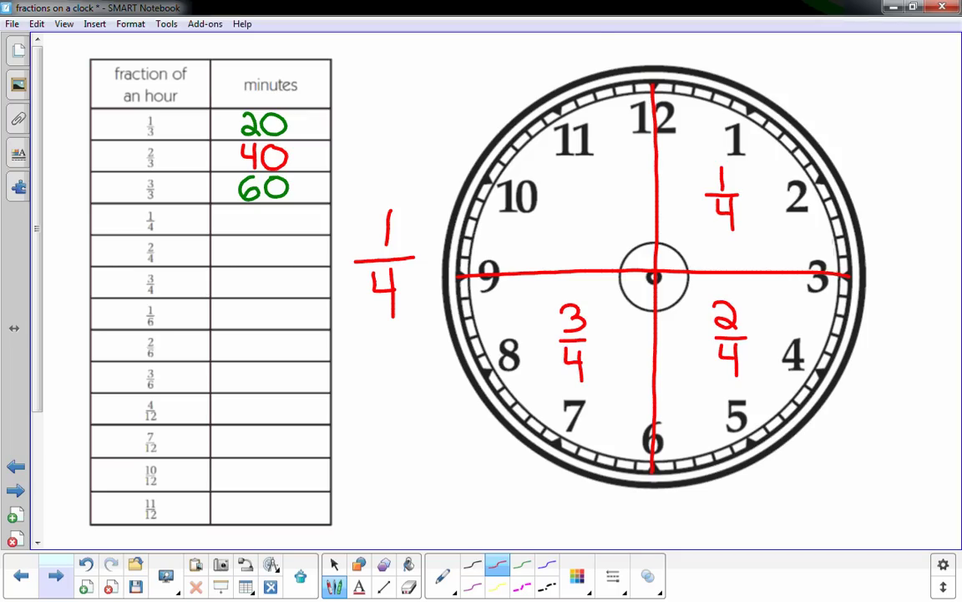
mouse_move(571, 171)
left_mouse_down()
mouse_move(581, 197)
mouse_move(602, 202)
mouse_move(590, 235)
left_mouse_up()
Step: Shade the quarter from 12 to 3 in green and write 15 min outside it
left_click(335, 565)
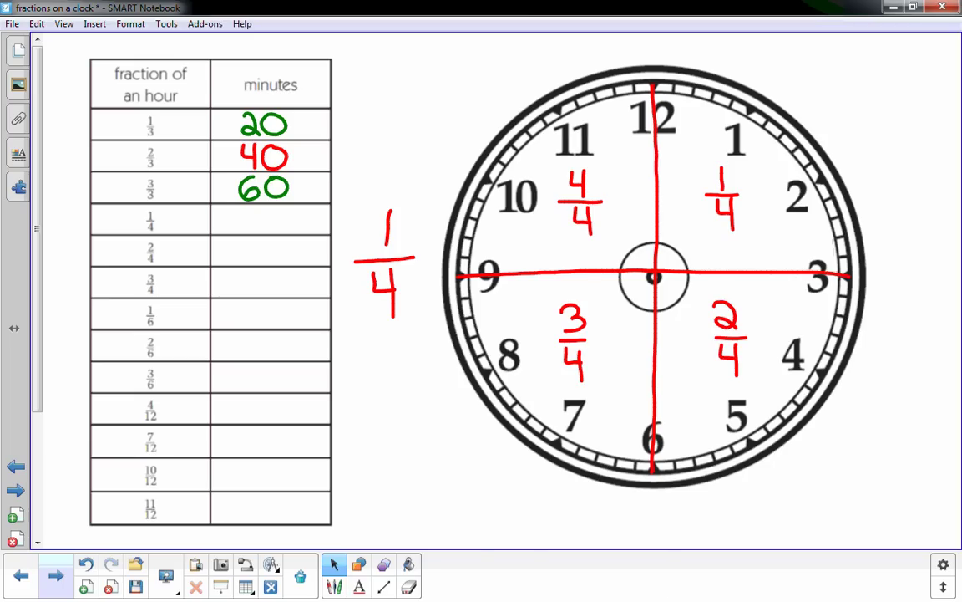
mouse_move(664, 238)
left_mouse_down()
mouse_move(690, 265)
mouse_move(709, 266)
mouse_move(664, 204)
mouse_move(734, 265)
mouse_move(677, 167)
mouse_move(735, 251)
mouse_move(668, 142)
mouse_move(781, 255)
left_mouse_up()
mouse_move(757, 175)
left_mouse_down()
mouse_move(782, 170)
mouse_move(685, 104)
left_mouse_up()
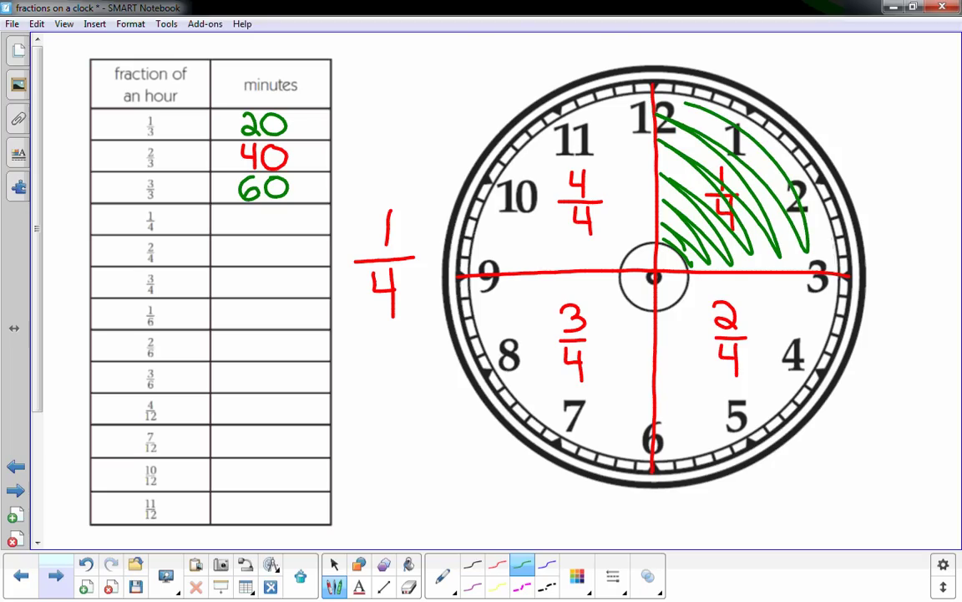
mouse_move(805, 81)
left_mouse_down()
mouse_move(805, 112)
mouse_move(821, 97)
mouse_move(820, 114)
mouse_move(866, 107)
mouse_move(878, 121)
mouse_move(914, 124)
left_mouse_up()
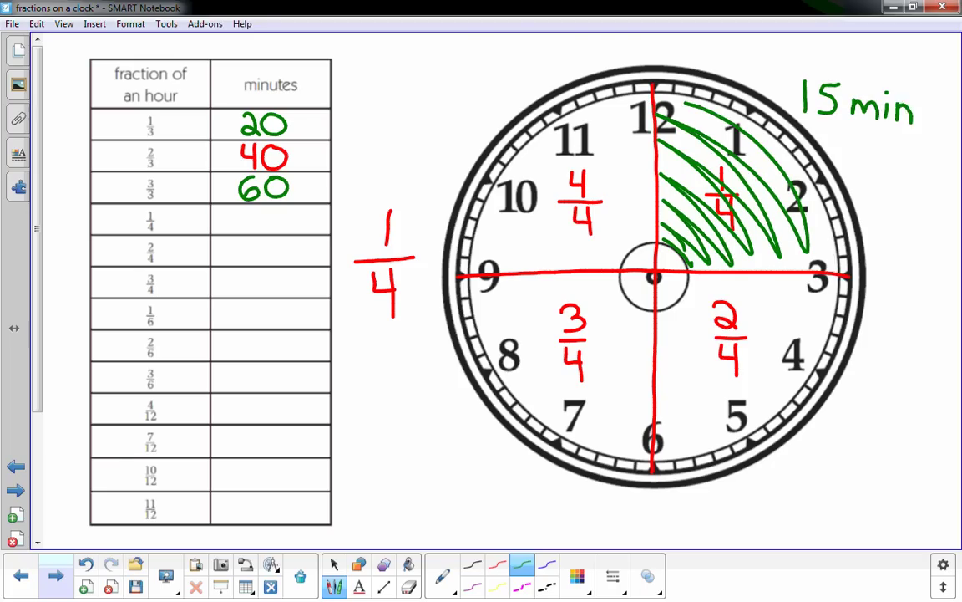
Step: Write 15 in red as the minutes for 1/4 in the table
left_click(334, 564)
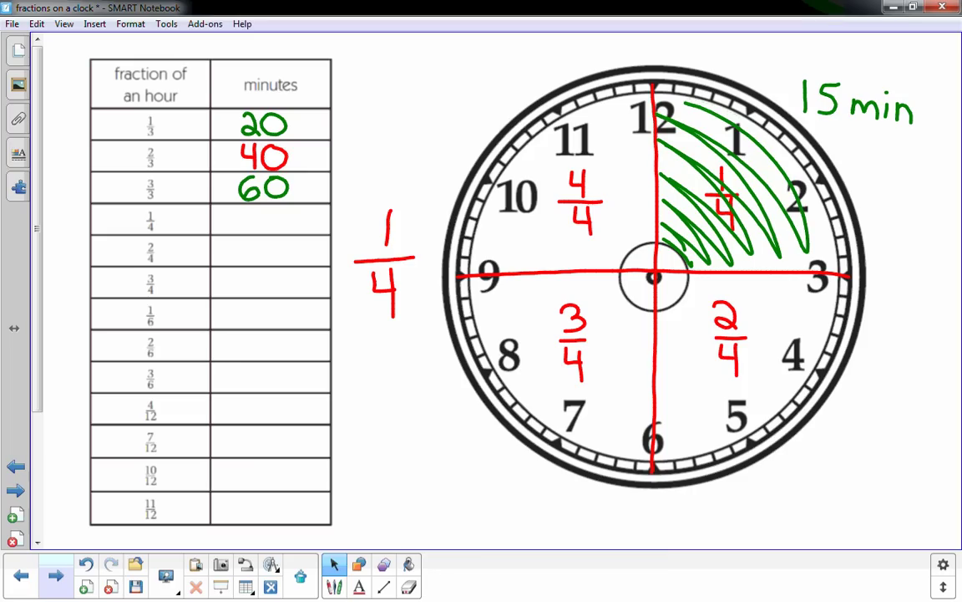
left_click(334, 587)
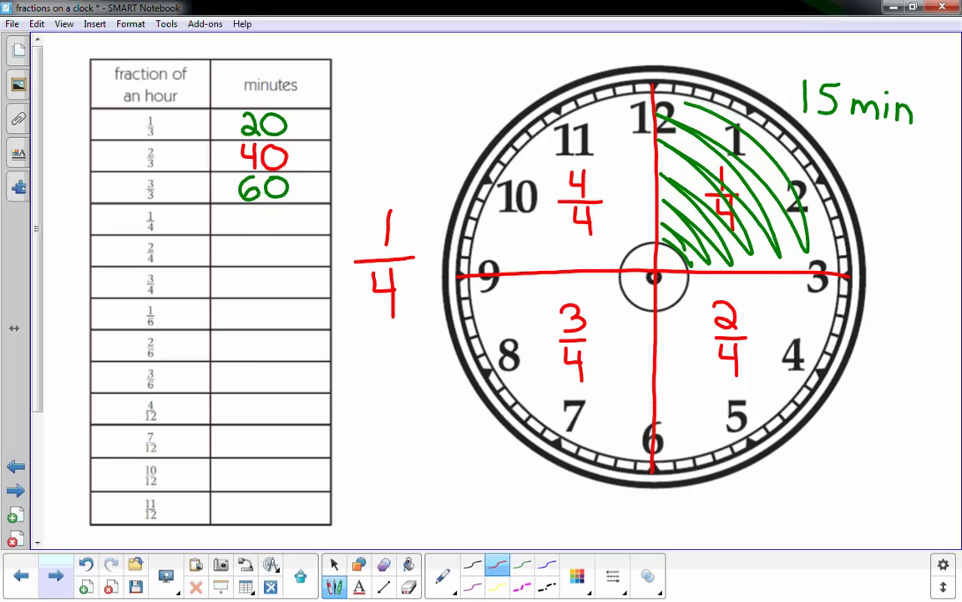
mouse_move(251, 206)
left_mouse_down()
mouse_move(250, 230)
mouse_move(269, 215)
mouse_move(266, 228)
left_mouse_up()
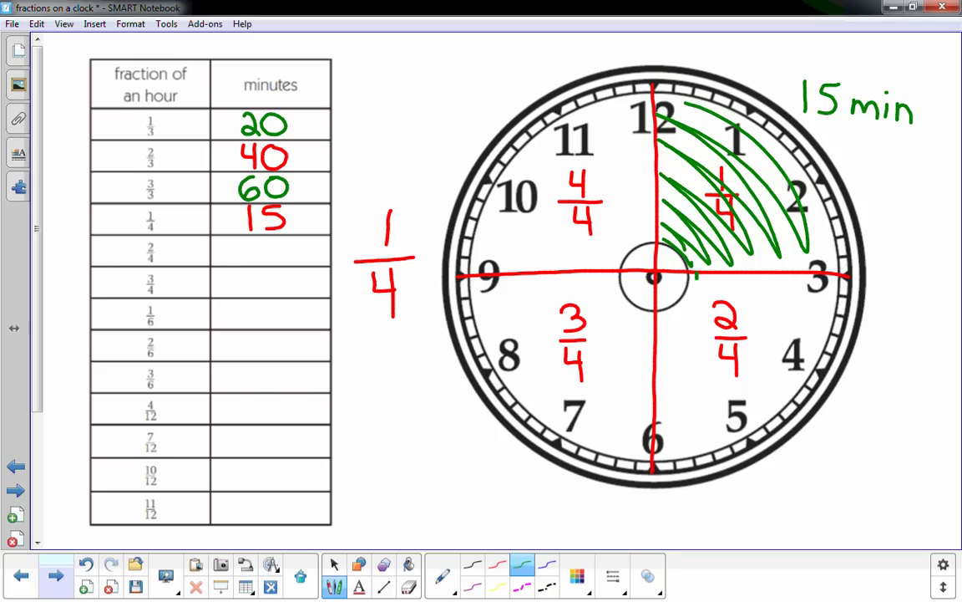
Step: Shade the 2/4 section of the clock, from 3 to 6, in green
left_click_drag(691, 270, 662, 324)
left_click_drag(737, 274, 670, 324)
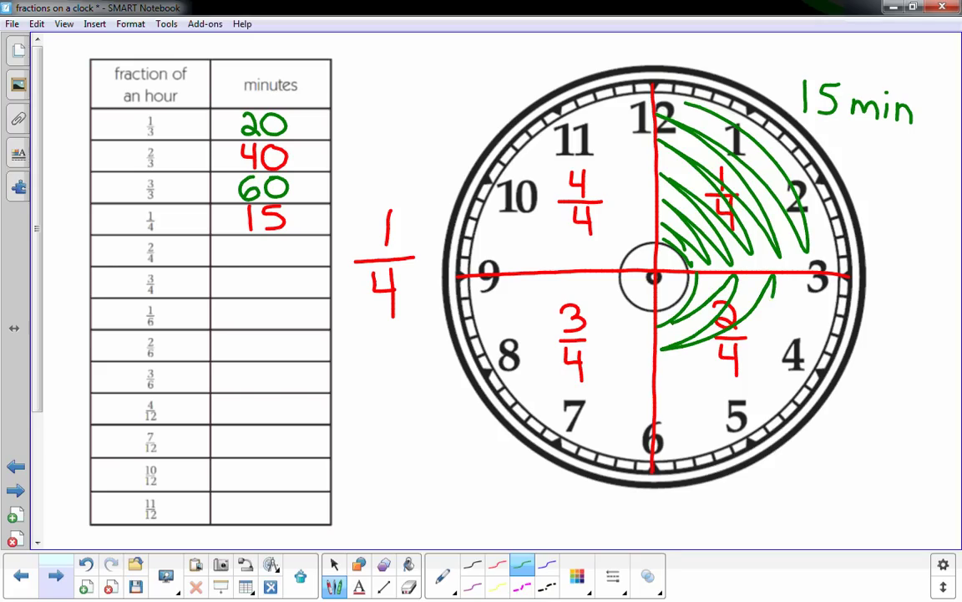
left_click_drag(775, 275, 660, 350)
left_click_drag(783, 323, 660, 388)
mouse_move(789, 284)
left_mouse_down()
mouse_move(801, 351)
mouse_move(660, 427)
mouse_move(780, 338)
left_mouse_up()
mouse_move(811, 274)
left_mouse_down()
mouse_move(819, 303)
mouse_move(745, 445)
mouse_move(685, 456)
left_mouse_up()
Step: Write 15 in green outside the 2/4 section and enter 30 as the minutes for 2/4 in the table
mouse_move(815, 435)
left_mouse_down()
mouse_move(815, 463)
mouse_move(841, 443)
mouse_move(832, 466)
left_mouse_up()
left_click_drag(830, 434, 847, 433)
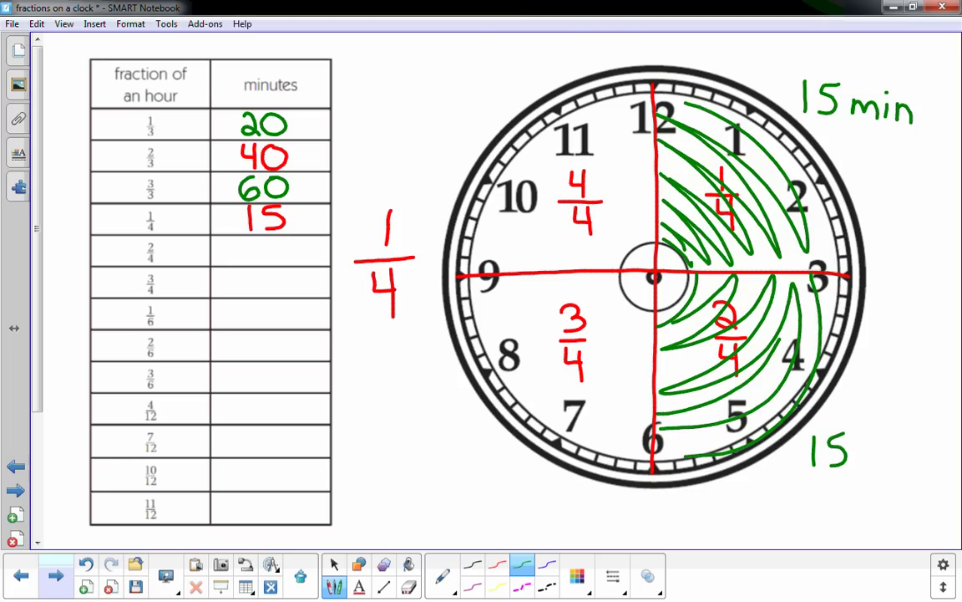
mouse_move(242, 240)
left_mouse_down()
mouse_move(254, 244)
mouse_move(242, 261)
mouse_move(283, 260)
mouse_move(282, 240)
left_mouse_up()
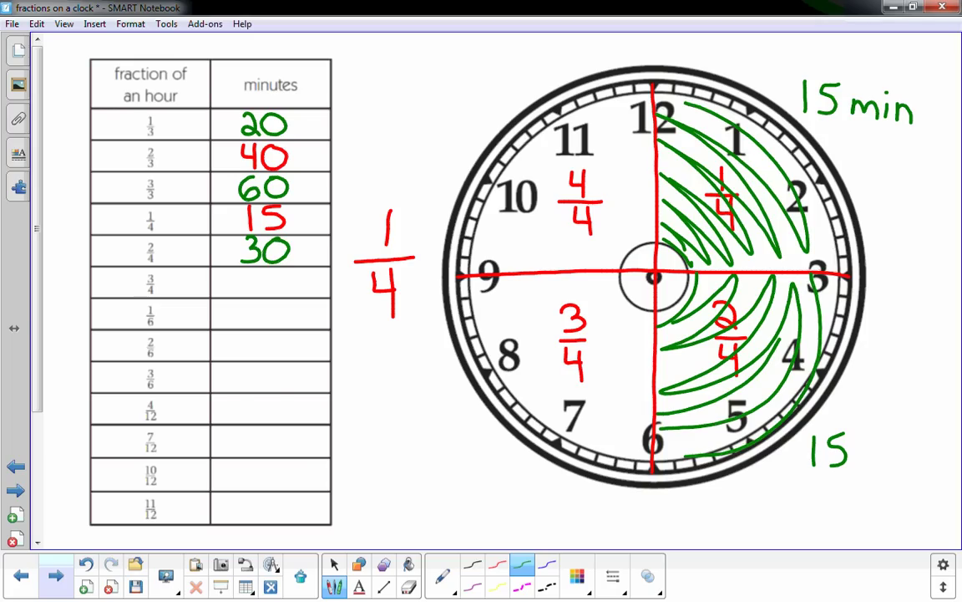
Step: Shade the 3/4 section, from 6 to 9, in green and write 15 outside it
mouse_move(615, 277)
left_mouse_down()
mouse_move(655, 325)
mouse_move(648, 343)
mouse_move(569, 284)
mouse_move(646, 374)
mouse_move(539, 283)
mouse_move(620, 391)
mouse_move(553, 341)
mouse_move(527, 346)
mouse_move(644, 425)
mouse_move(491, 302)
mouse_move(506, 386)
left_mouse_up()
mouse_move(458, 349)
left_mouse_down()
mouse_move(597, 437)
mouse_move(639, 443)
left_mouse_up()
left_click(334, 564)
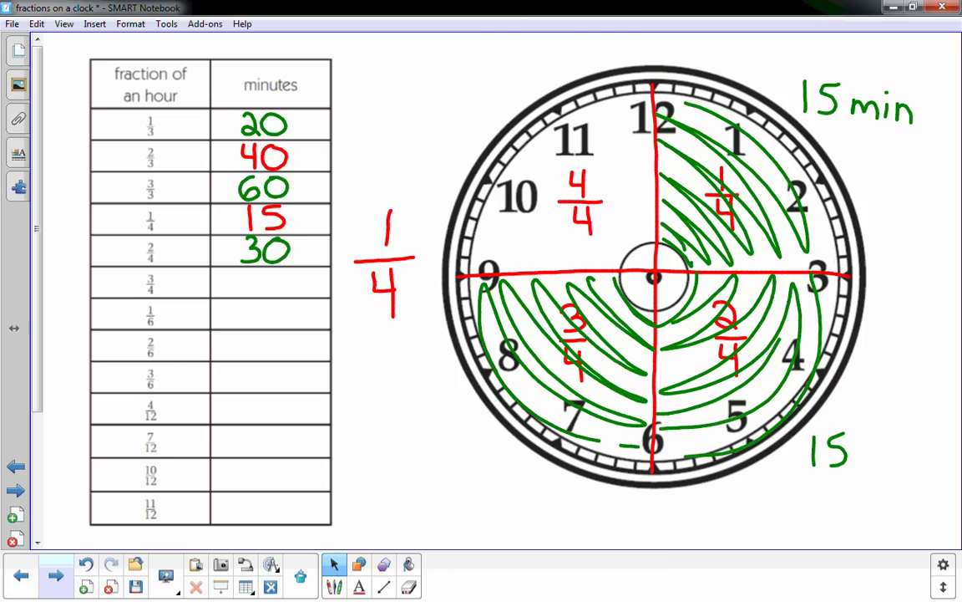
left_click(333, 587)
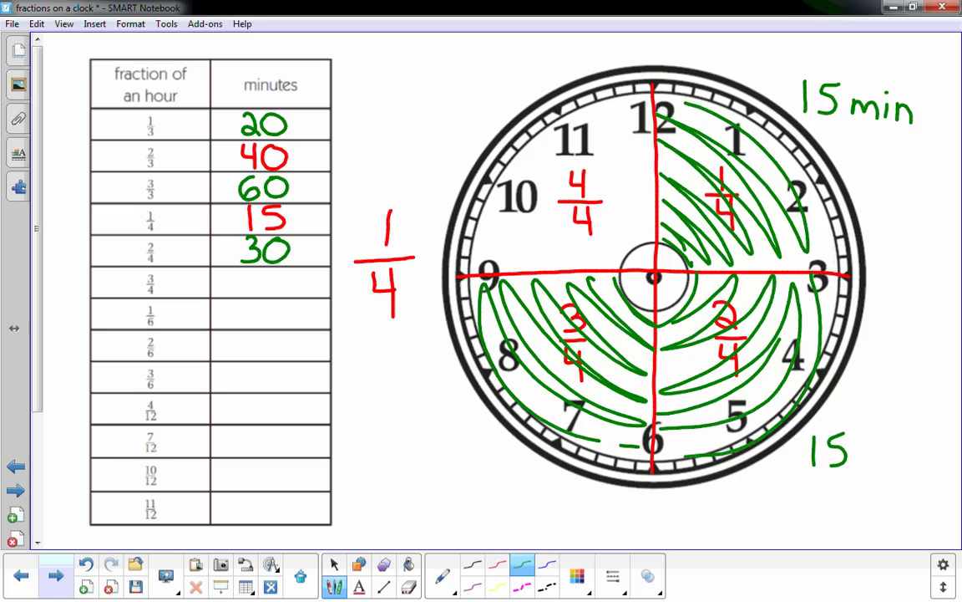
mouse_move(463, 428)
left_mouse_down()
mouse_move(464, 459)
mouse_move(472, 456)
left_mouse_up()
Step: Write 45 in red as the minutes for 3/4 in the table
left_click(335, 564)
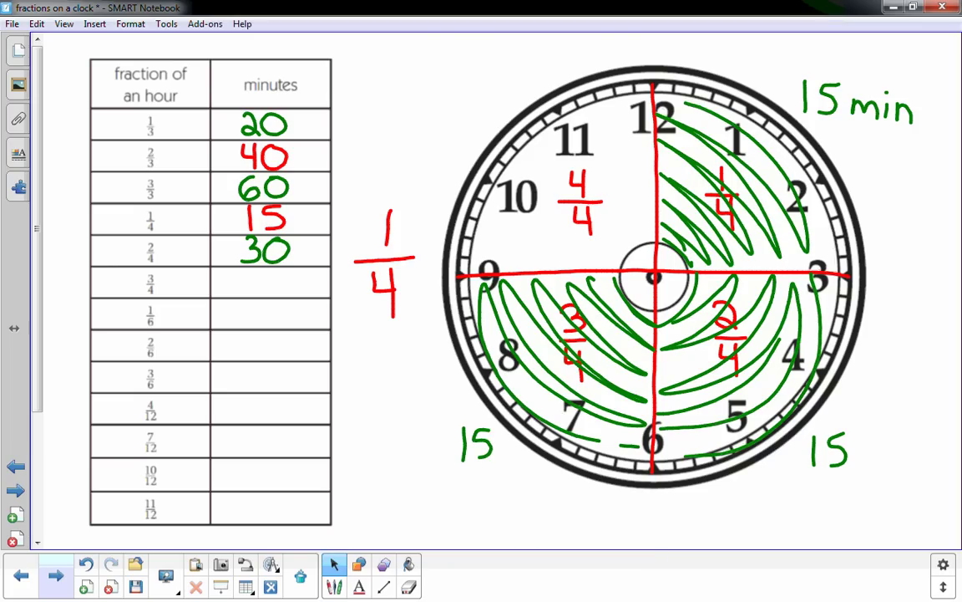
left_click(334, 586)
mouse_move(247, 271)
left_mouse_down()
mouse_move(252, 293)
mouse_move(262, 280)
mouse_move(261, 290)
left_mouse_up()
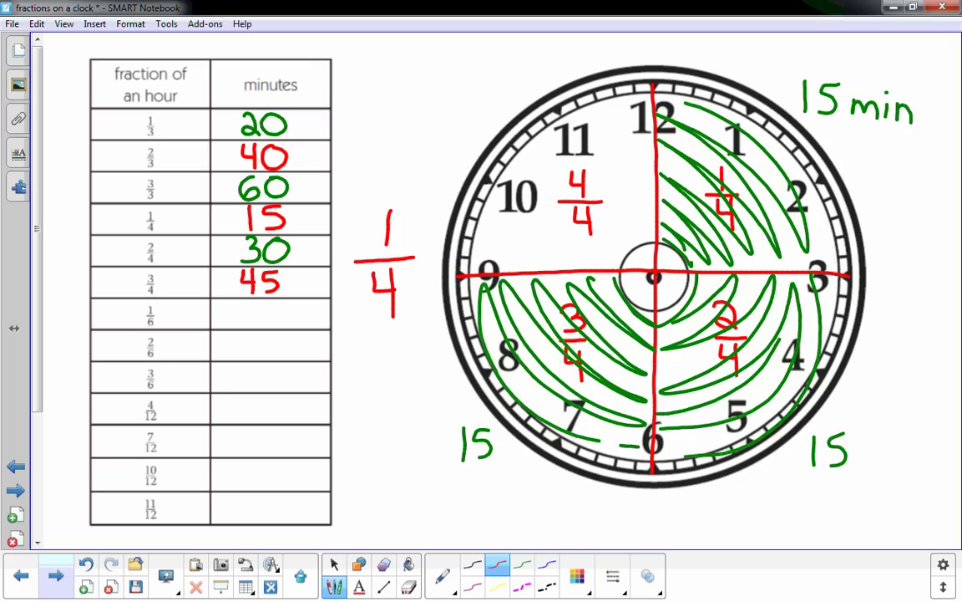
key("Escape")
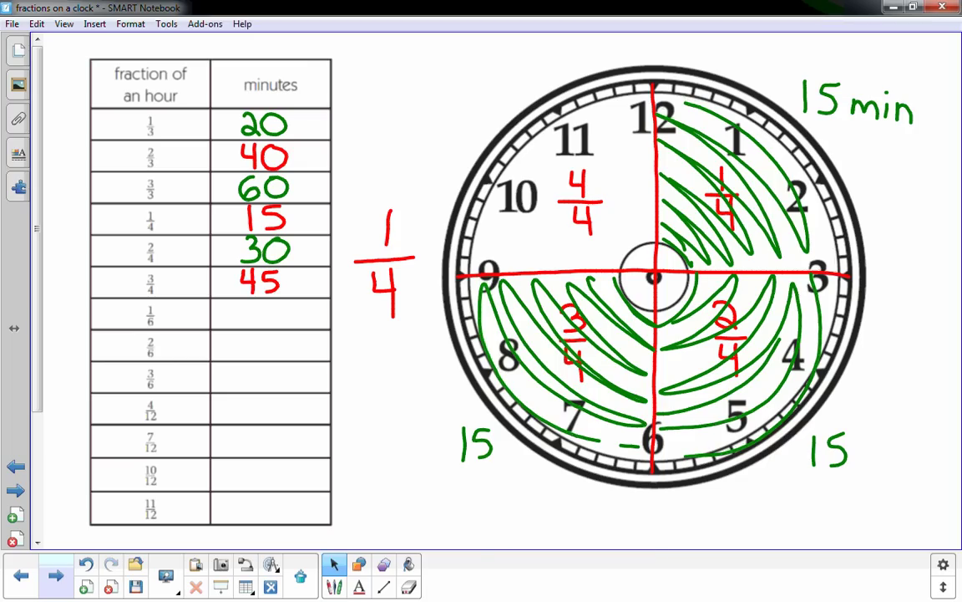
Step: Erase the quarter markings, the shading and the notes on and around the clock, keeping the table entries
left_click(409, 588)
mouse_move(477, 455)
left_mouse_down()
mouse_move(389, 273)
mouse_move(497, 123)
mouse_move(775, 92)
mouse_move(911, 143)
mouse_move(684, 113)
mouse_move(603, 162)
mouse_move(845, 407)
mouse_move(760, 251)
mouse_move(752, 198)
mouse_move(718, 177)
mouse_move(499, 395)
mouse_move(773, 355)
mouse_move(516, 223)
mouse_move(535, 368)
mouse_move(597, 276)
left_mouse_up()
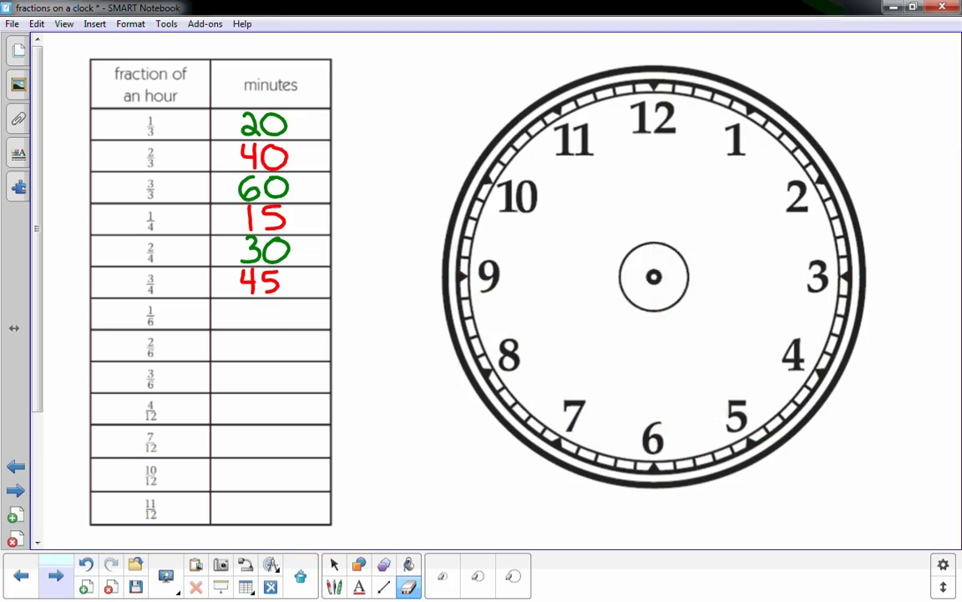
left_click(334, 564)
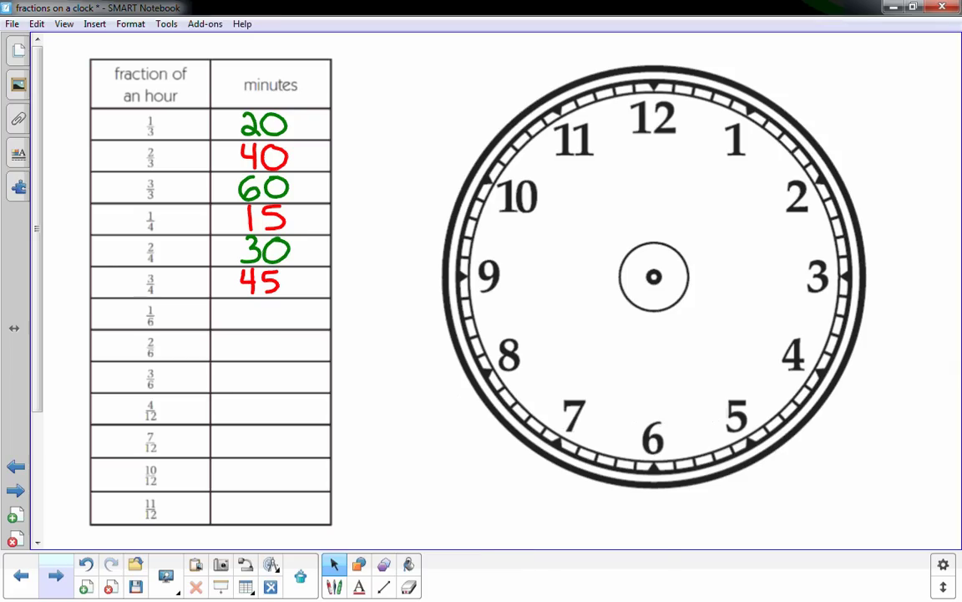
Step: Write 1/6 in red beside the clock and divide the clock face into sixths at 12, 2, 4, 6, 8 and 10
left_click(334, 586)
mouse_move(372, 239)
left_mouse_down()
mouse_move(372, 262)
mouse_move(394, 273)
mouse_move(364, 315)
mouse_move(365, 305)
left_mouse_up()
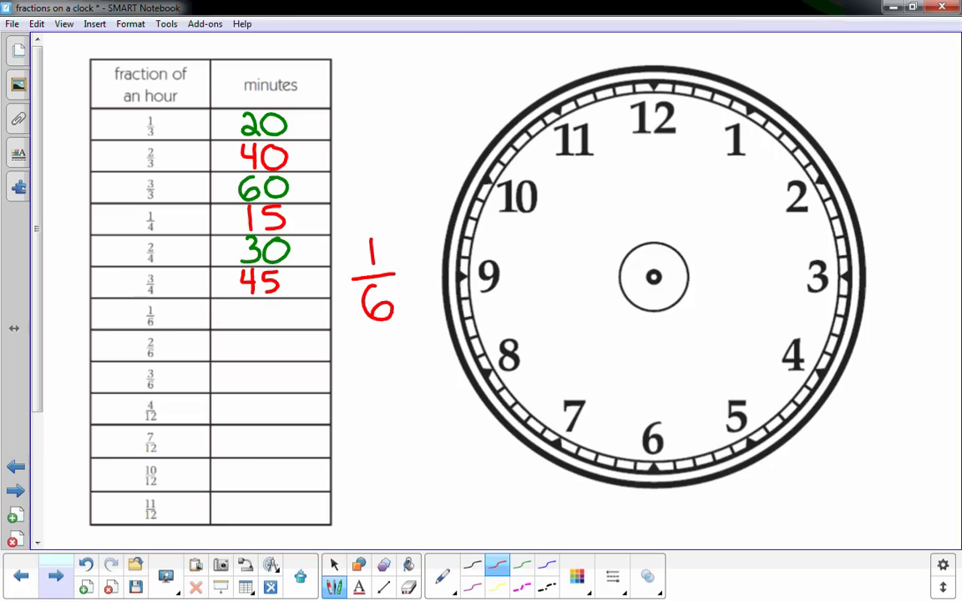
mouse_move(654, 83)
left_mouse_down()
mouse_move(654, 276)
mouse_move(795, 184)
mouse_move(822, 180)
left_mouse_up()
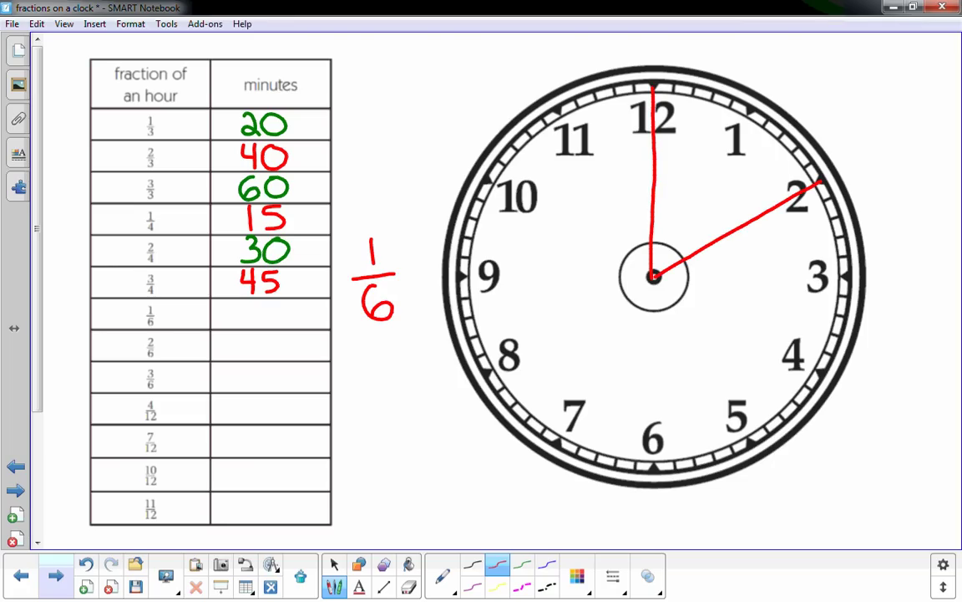
mouse_move(818, 367)
left_mouse_down()
mouse_move(656, 277)
mouse_move(651, 436)
left_mouse_up()
left_click_drag(654, 276, 499, 363)
left_click_drag(488, 178, 655, 277)
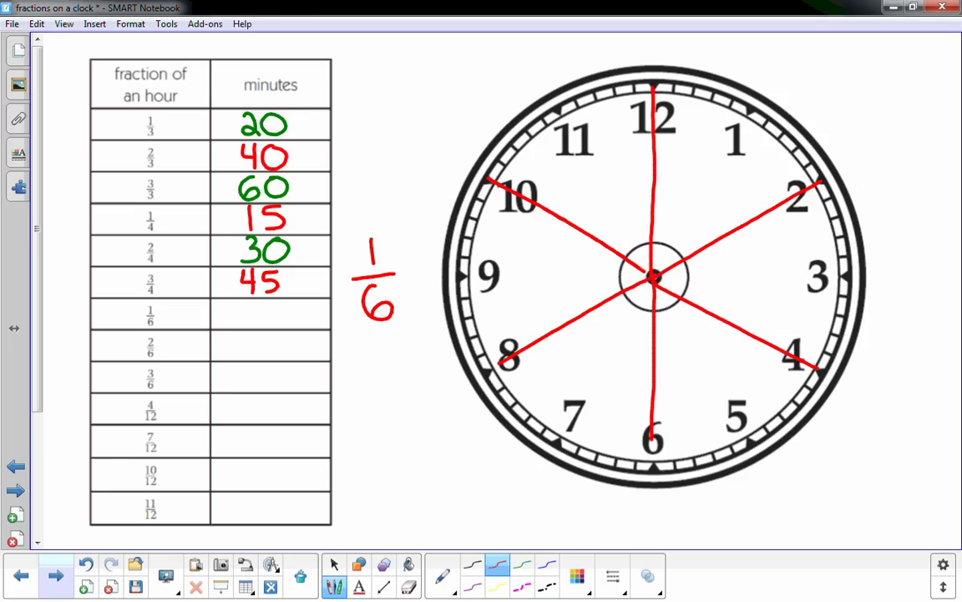
Step: Draw a red arrow to the numerator of 1/6 and shade the sixth from 12 to 2, labelling it 10 min
mouse_move(423, 244)
left_mouse_down()
mouse_move(398, 245)
mouse_move(408, 249)
left_mouse_up()
mouse_move(664, 251)
left_mouse_down()
mouse_move(693, 209)
mouse_move(686, 179)
mouse_move(660, 146)
mouse_move(693, 125)
mouse_move(669, 113)
mouse_move(777, 167)
left_mouse_up()
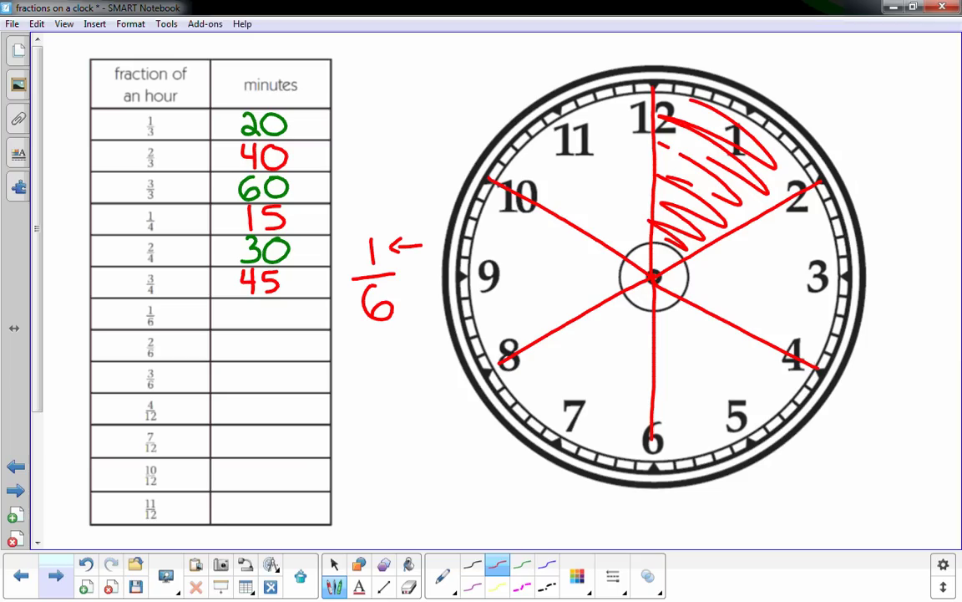
mouse_move(768, 64)
left_mouse_down()
mouse_move(770, 88)
mouse_move(788, 69)
mouse_move(812, 94)
mouse_move(832, 98)
mouse_move(860, 83)
mouse_move(868, 103)
left_mouse_up()
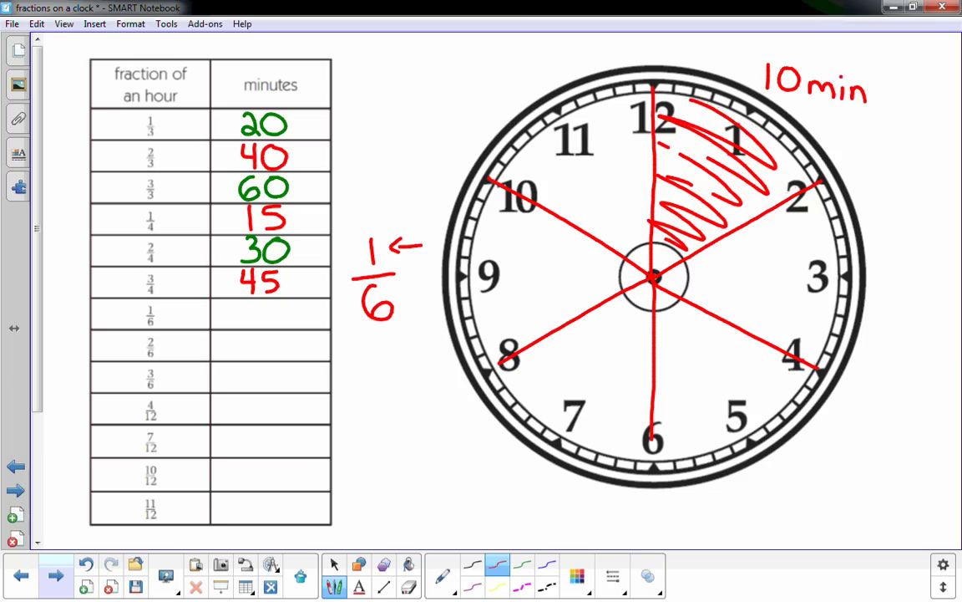
Step: Write 10 in green as the minutes for 1/6 in the table
left_click(334, 565)
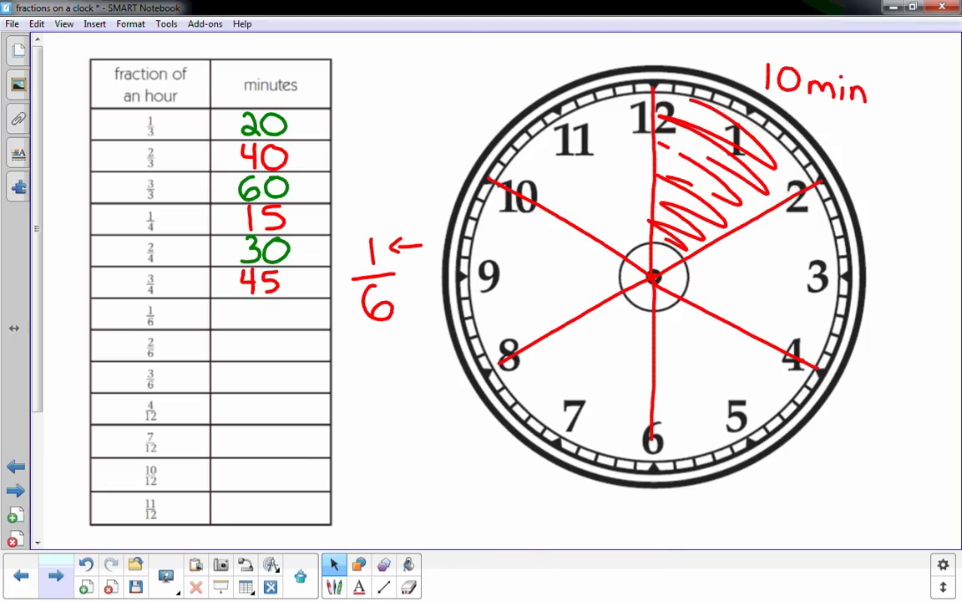
mouse_move(249, 301)
left_mouse_down()
mouse_move(250, 324)
mouse_move(272, 304)
left_mouse_up()
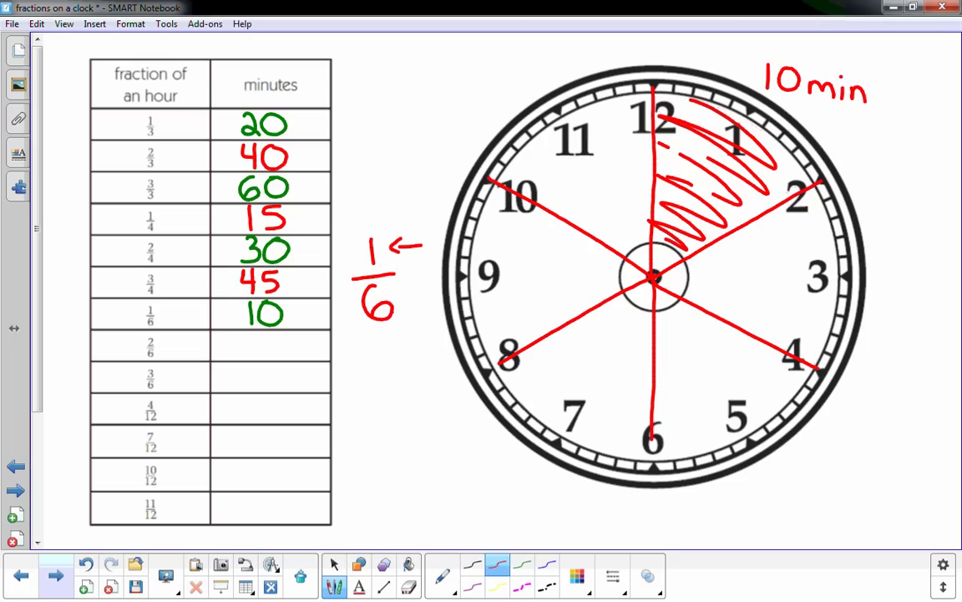
Step: Write 20 in red outside the clock beside the 3 and shade the sixth from 2 to 4 in red
left_click_drag(873, 269, 894, 296)
mouse_move(911, 264)
left_mouse_down()
mouse_move(898, 279)
mouse_move(911, 264)
left_mouse_up()
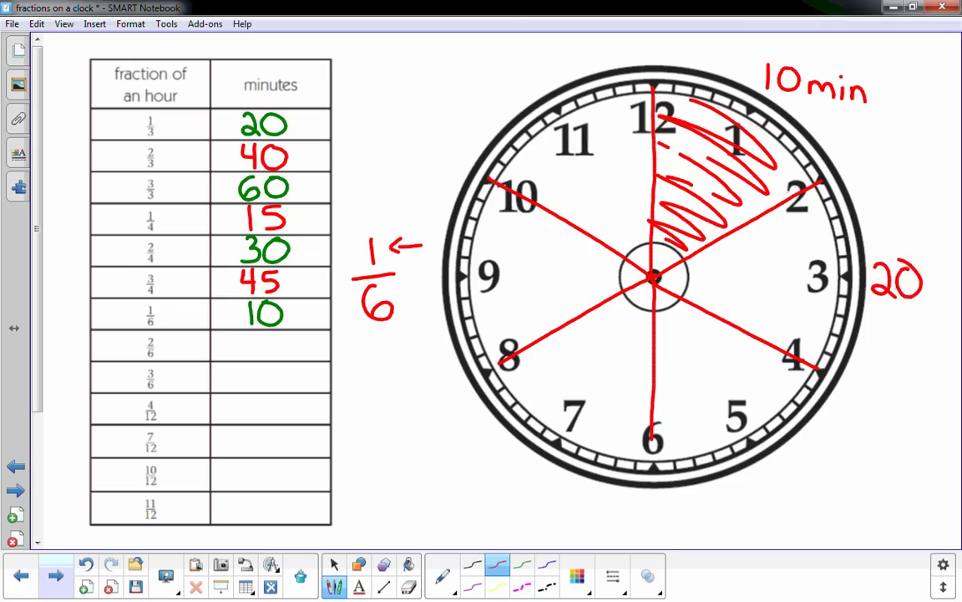
mouse_move(823, 196)
left_mouse_down()
mouse_move(814, 288)
mouse_move(800, 292)
mouse_move(783, 219)
mouse_move(688, 276)
left_mouse_up()
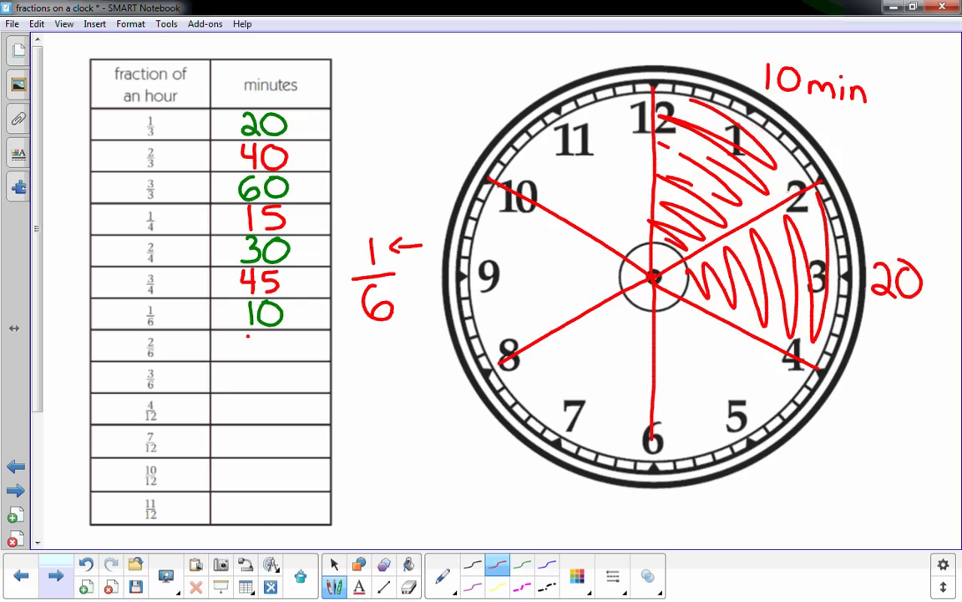
Step: Write 20 in red as the minutes for 2/6, and shade the sixth from 4 to 6 in red with the label 30
mouse_move(247, 336)
left_mouse_down()
mouse_move(242, 355)
mouse_move(264, 355)
mouse_move(279, 336)
left_mouse_up()
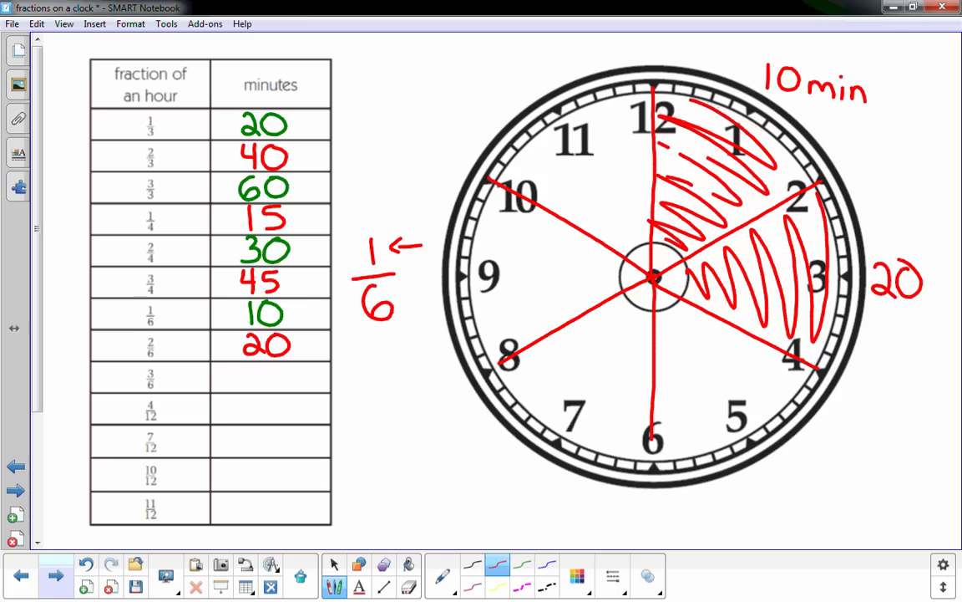
mouse_move(660, 292)
left_mouse_down()
mouse_move(686, 305)
mouse_move(669, 321)
mouse_move(706, 334)
mouse_move(656, 388)
mouse_move(778, 368)
mouse_move(665, 414)
mouse_move(744, 401)
mouse_move(693, 434)
left_mouse_up()
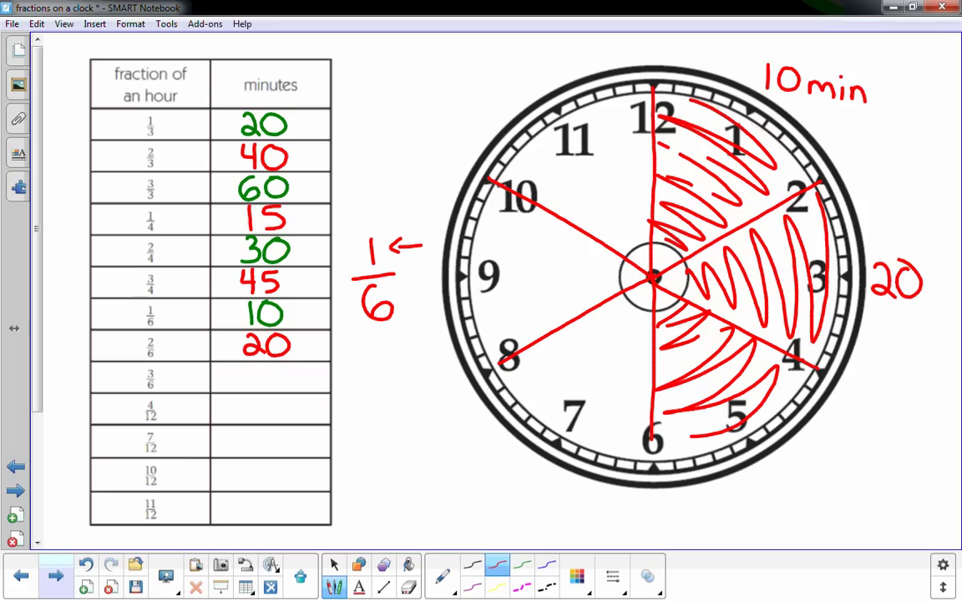
mouse_move(790, 459)
left_mouse_down()
mouse_move(804, 461)
mouse_move(792, 491)
left_mouse_up()
mouse_move(829, 458)
left_mouse_down()
mouse_move(817, 468)
mouse_move(830, 459)
left_mouse_up()
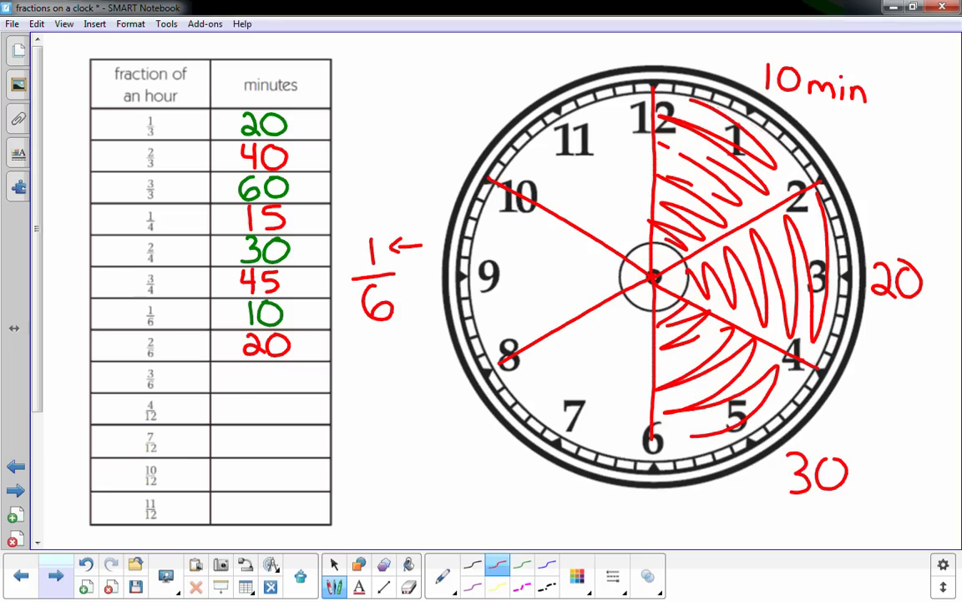
Step: Write 30 in green as the minutes for 3/6 in the table
left_click(334, 564)
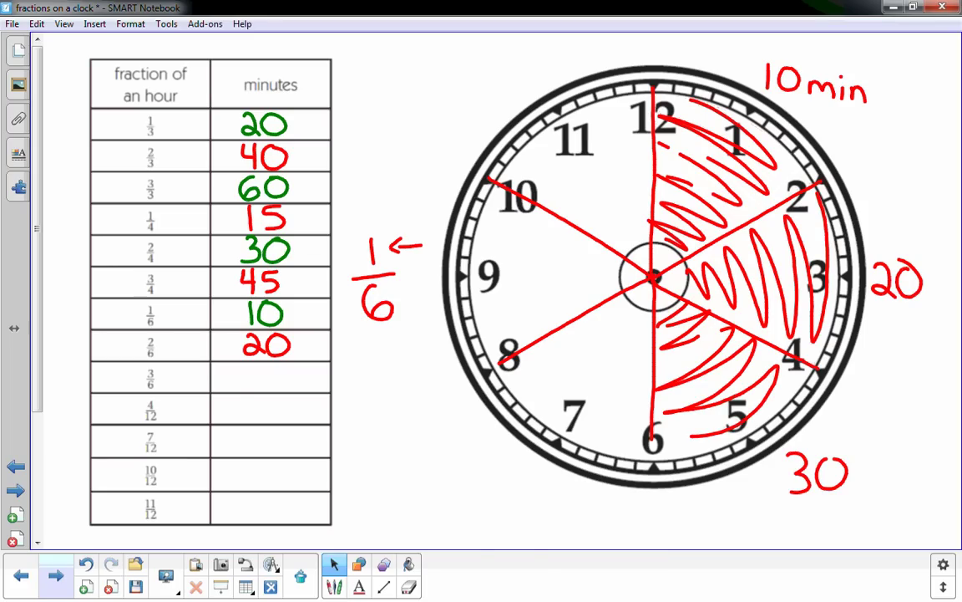
left_click(334, 588)
mouse_move(245, 368)
left_mouse_down()
mouse_move(259, 373)
mouse_move(245, 389)
mouse_move(284, 366)
left_mouse_up()
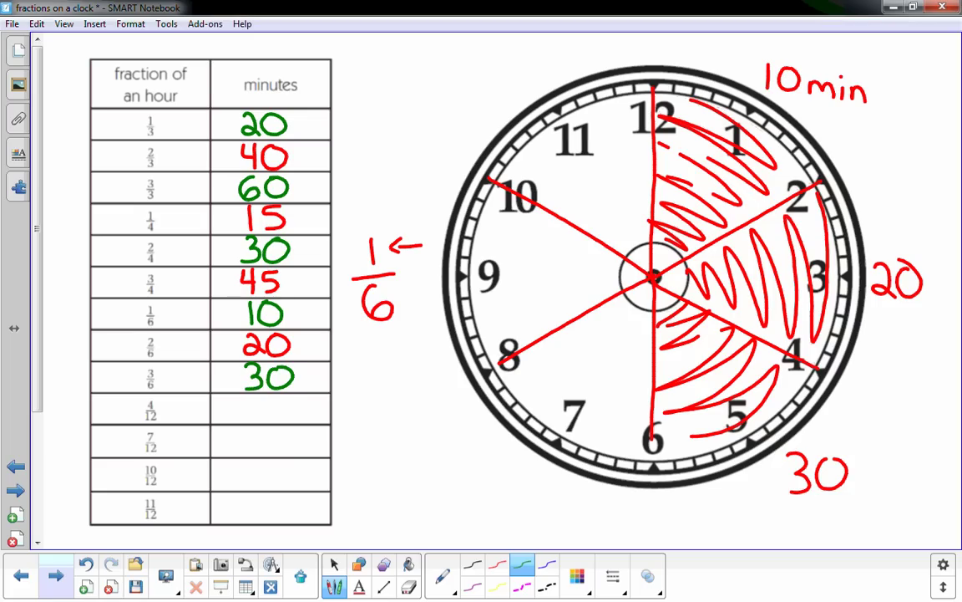
left_click(333, 563)
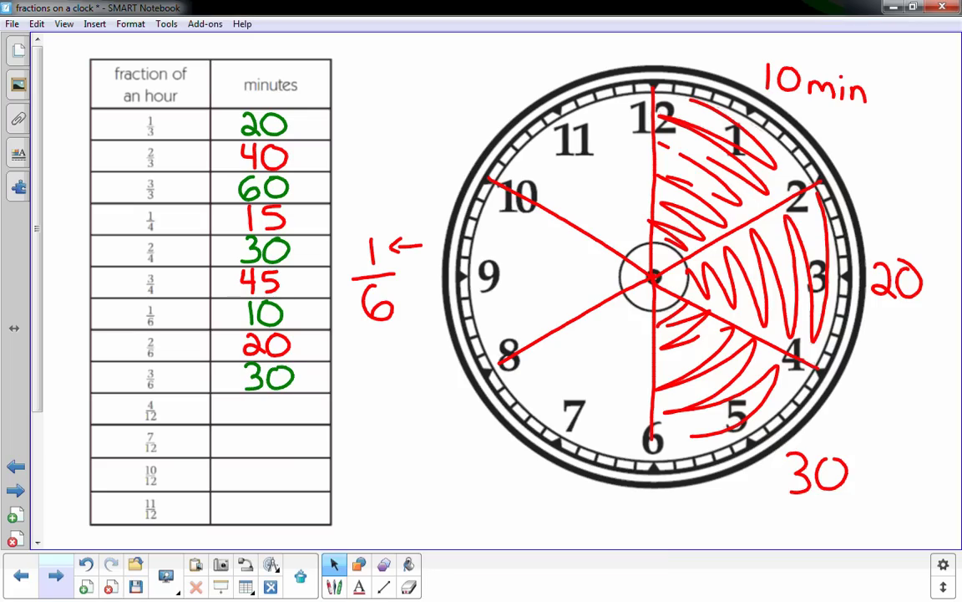
Step: Erase the sixths lines, shading, minute labels and the handwritten 1/6 on and around the clock
left_click(408, 588)
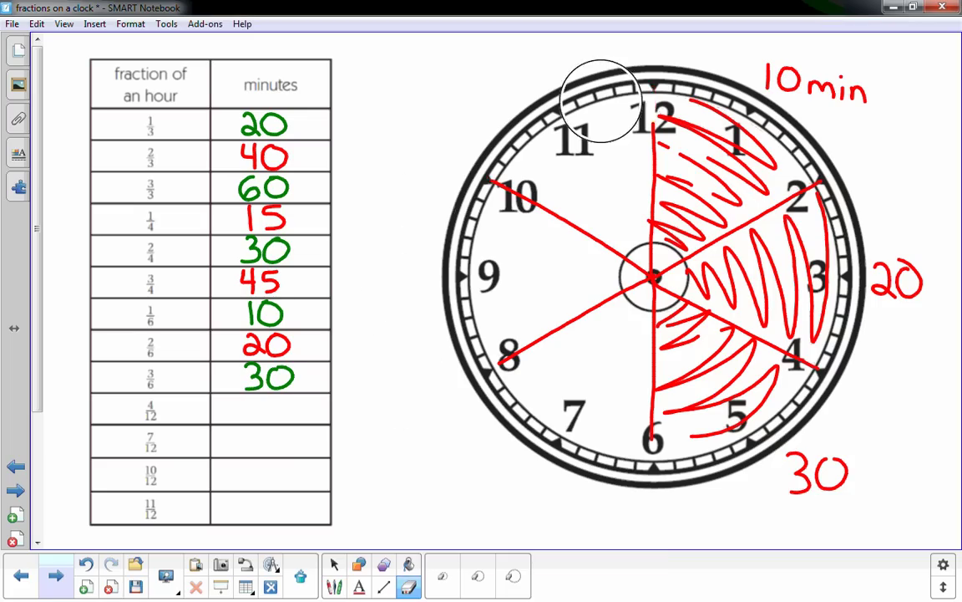
mouse_move(599, 100)
left_mouse_down()
mouse_move(849, 112)
mouse_move(905, 388)
mouse_move(694, 505)
mouse_move(446, 408)
mouse_move(455, 95)
left_mouse_up()
left_click(589, 285)
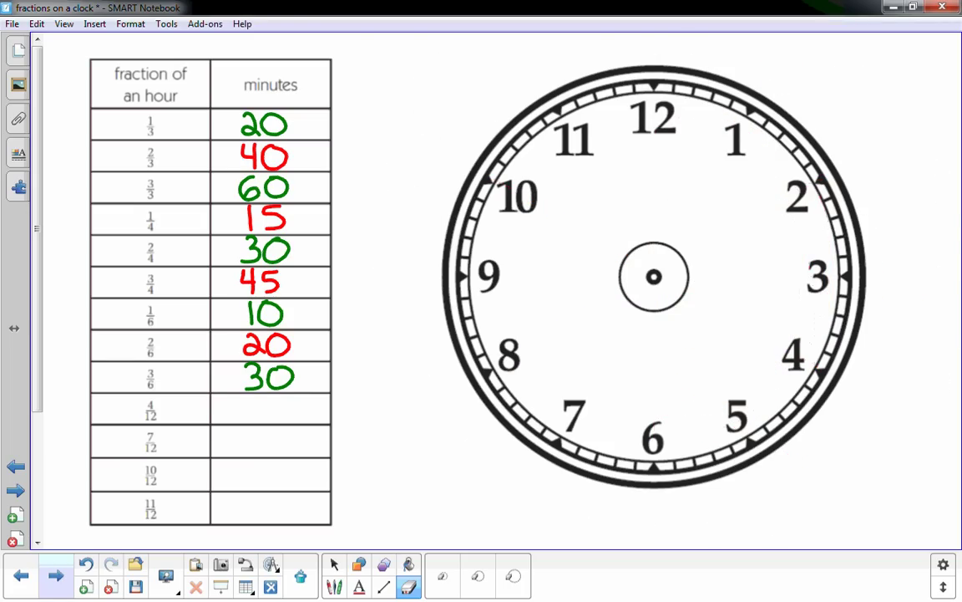
Step: Write the fraction 4/12 in red between the table and the clock
left_click(335, 565)
left_click(334, 586)
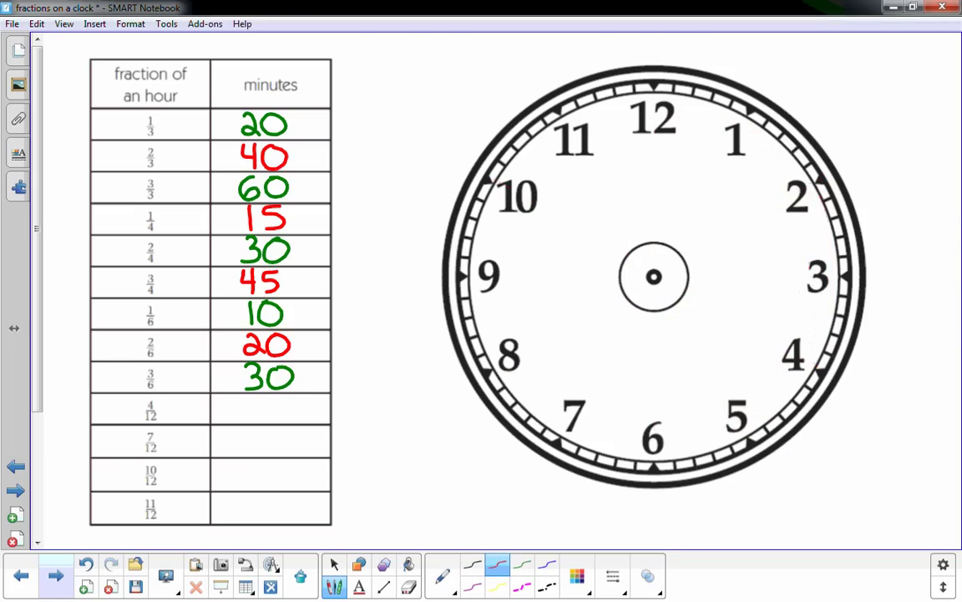
mouse_move(370, 269)
left_mouse_down()
mouse_move(384, 291)
mouse_move(378, 307)
mouse_move(407, 313)
mouse_move(374, 354)
mouse_move(418, 353)
left_mouse_up()
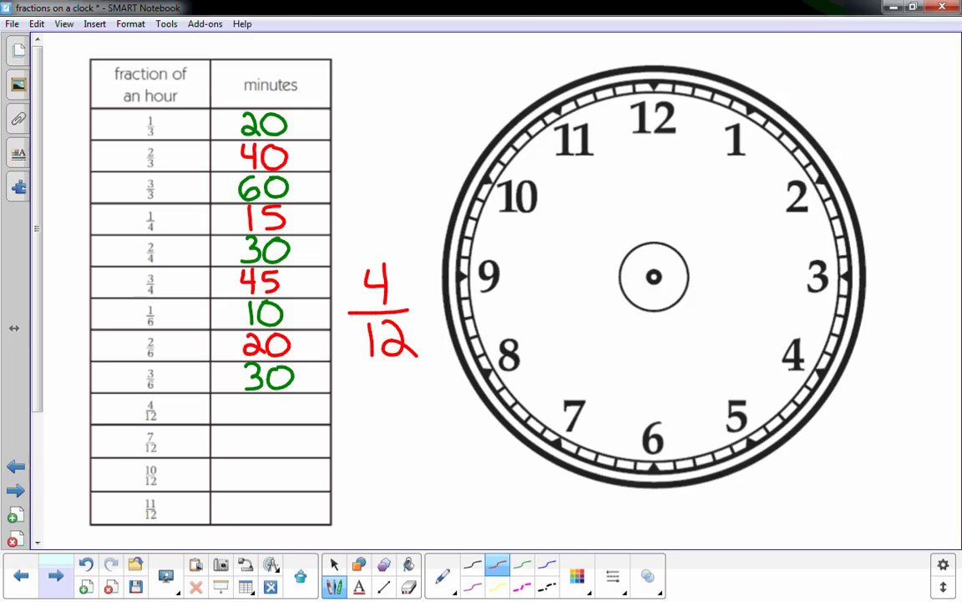
Step: Divide the clock face into twelfths with red lines from the centre to every hour mark
left_click_drag(653, 87, 654, 278)
mouse_move(750, 117)
left_mouse_down()
mouse_move(655, 274)
mouse_move(820, 178)
left_mouse_up()
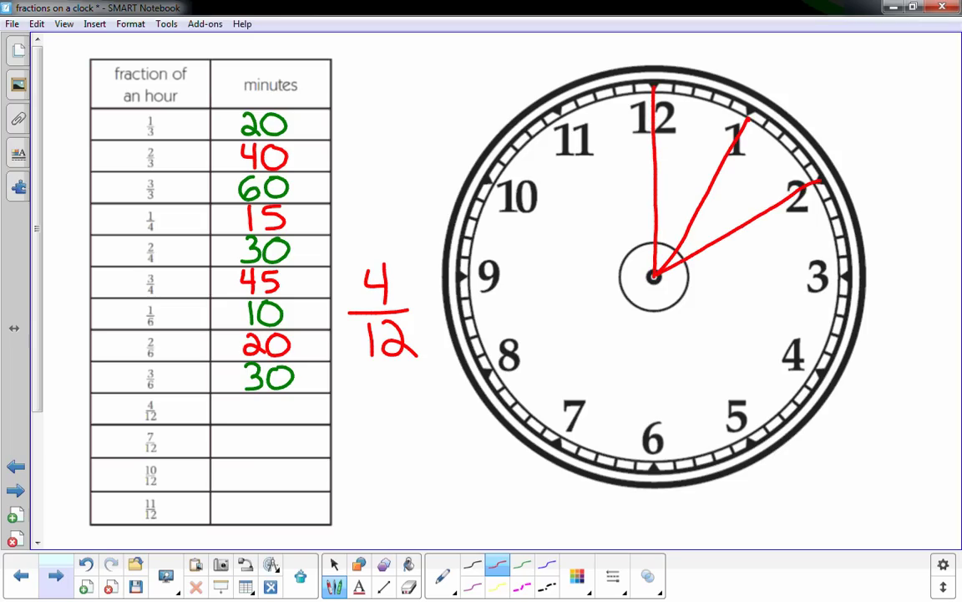
left_click_drag(655, 274, 851, 274)
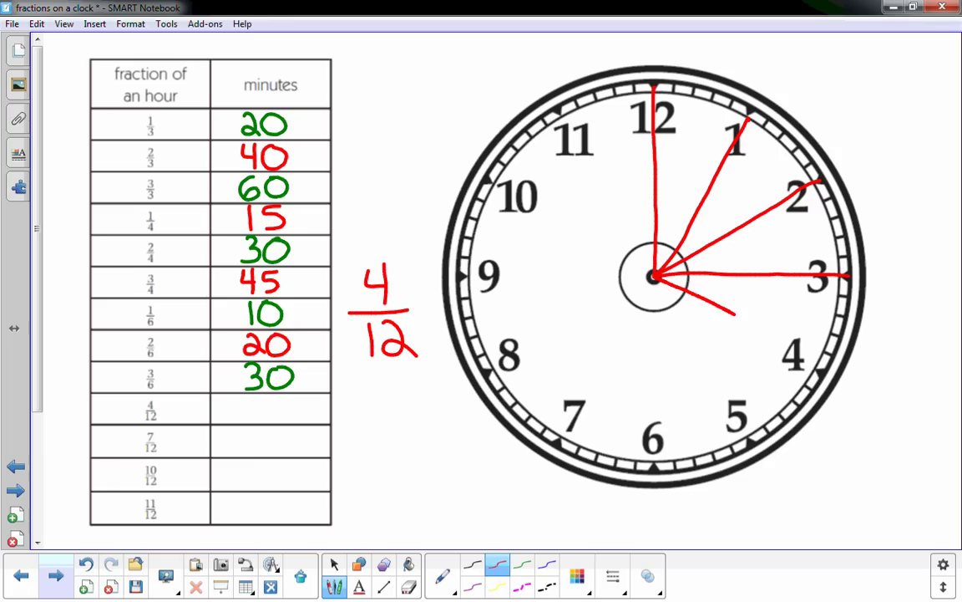
left_click_drag(655, 276, 823, 369)
mouse_move(655, 276)
left_mouse_down()
mouse_move(715, 337)
mouse_move(752, 439)
mouse_move(655, 284)
mouse_move(653, 421)
left_mouse_up()
left_click_drag(655, 275, 561, 433)
left_click_drag(655, 276, 483, 368)
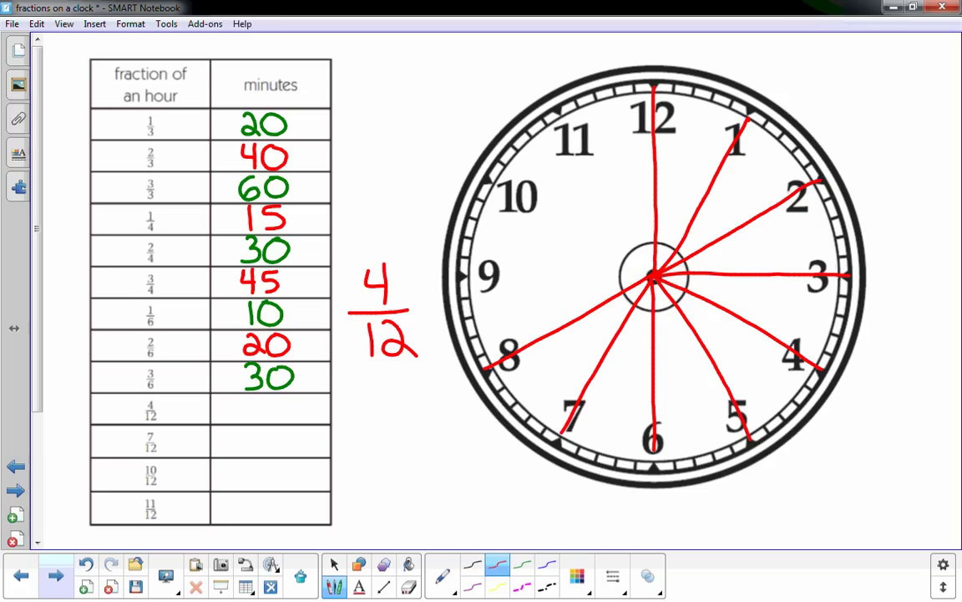
mouse_move(655, 276)
left_mouse_down()
mouse_move(461, 273)
mouse_move(638, 265)
mouse_move(490, 180)
mouse_move(619, 213)
mouse_move(558, 111)
left_mouse_up()
Step: Number the twelve sections of the clock face 1 to 12 in red, clockwise from the 12 o'clock line
mouse_move(684, 152)
left_mouse_down()
mouse_move(685, 163)
mouse_move(738, 178)
mouse_move(747, 197)
left_mouse_up()
left_click(764, 235)
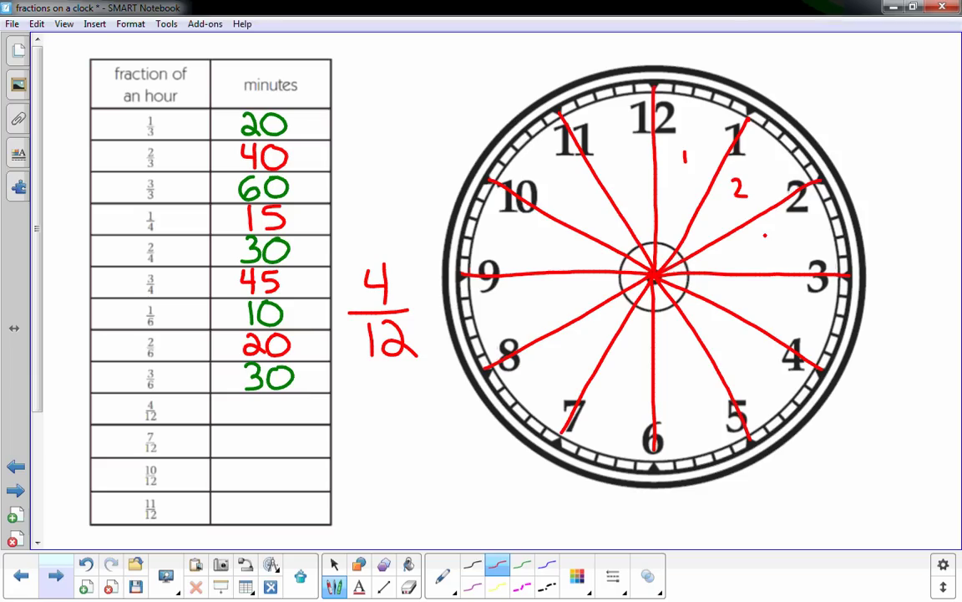
mouse_move(763, 237)
left_mouse_down()
mouse_move(769, 294)
mouse_move(782, 301)
left_mouse_up()
mouse_move(779, 286)
left_mouse_down()
mouse_move(780, 318)
mouse_move(740, 357)
left_mouse_up()
left_click_drag(681, 356, 681, 378)
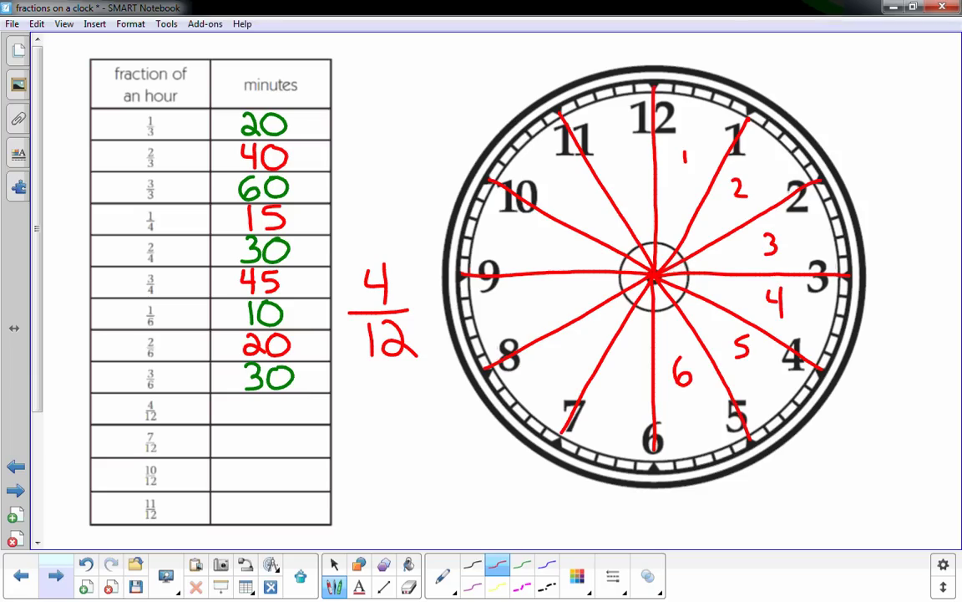
left_click_drag(611, 372, 620, 393)
mouse_move(579, 336)
left_mouse_down()
mouse_move(577, 354)
mouse_move(576, 344)
left_mouse_up()
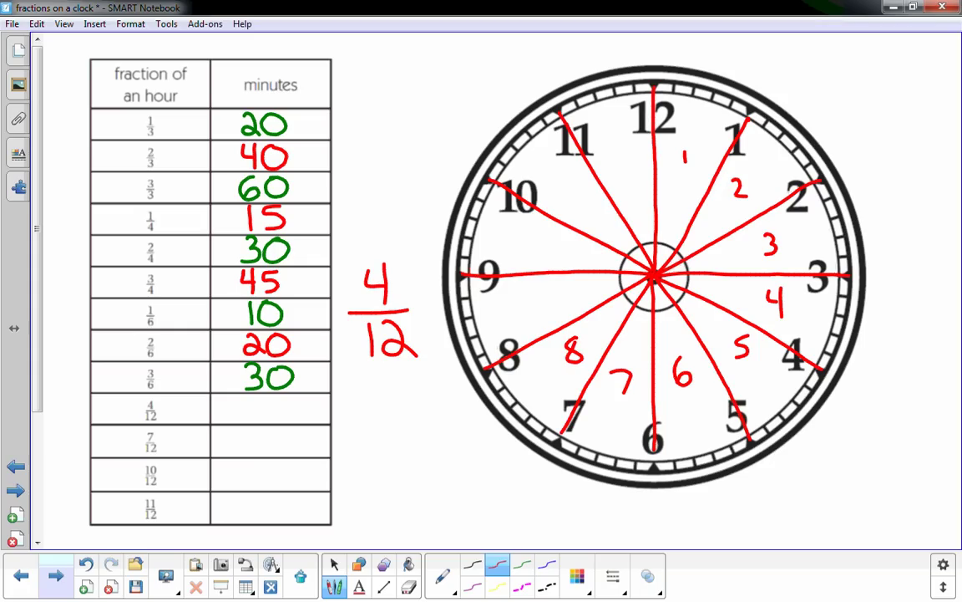
left_click_drag(545, 291, 543, 310)
mouse_move(535, 234)
left_mouse_down()
mouse_move(536, 252)
mouse_move(548, 236)
left_mouse_up()
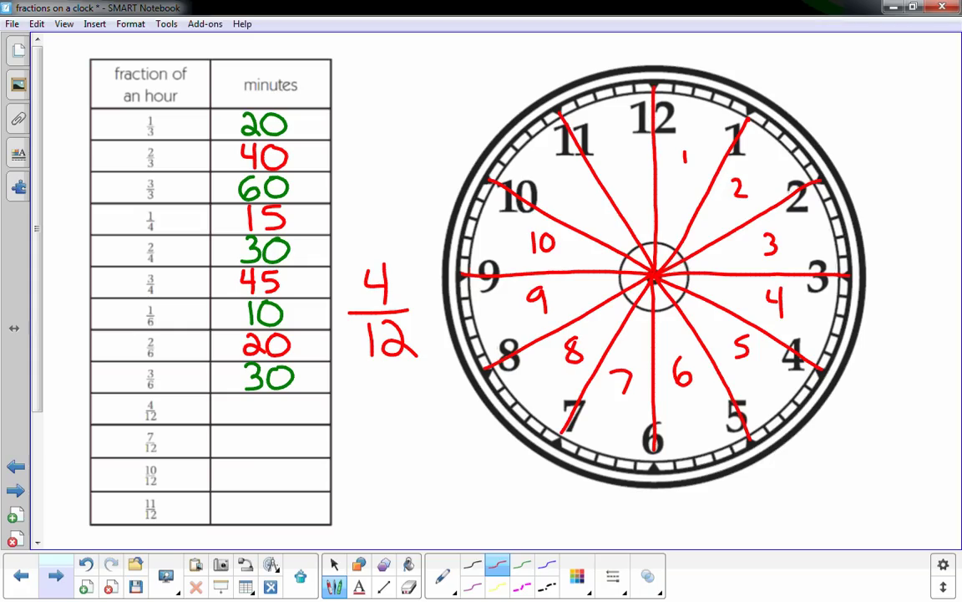
left_click_drag(568, 191, 577, 206)
mouse_move(617, 162)
left_mouse_down()
mouse_move(618, 179)
mouse_move(644, 180)
left_mouse_up()
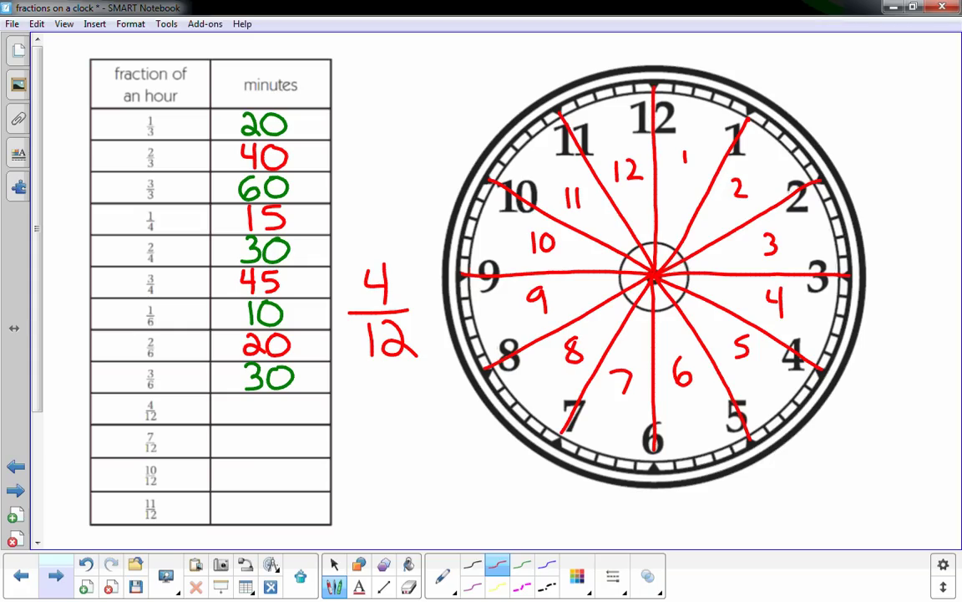
Step: Draw a green arrow pointing to the numerator of 4/12
key("Escape")
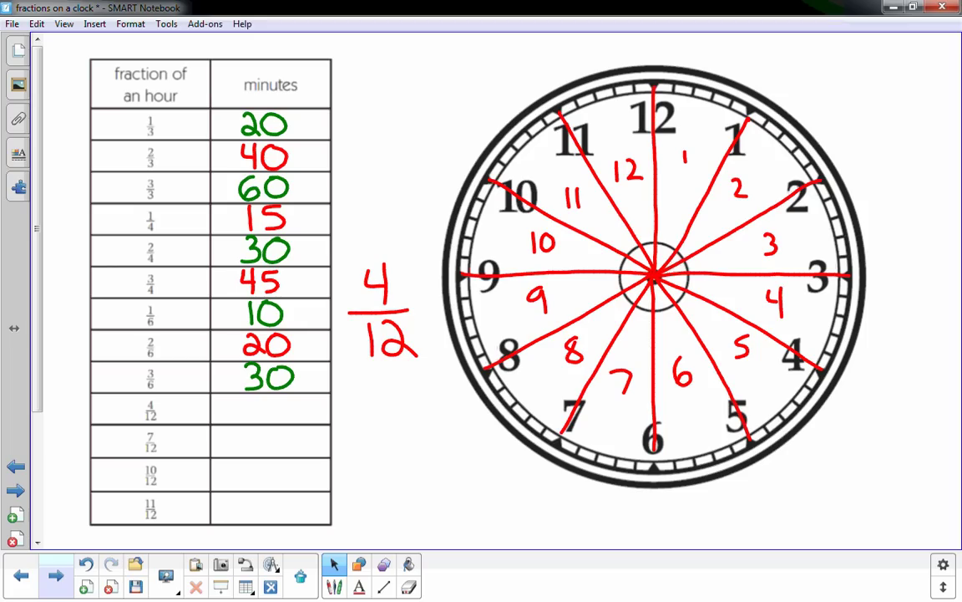
left_click(334, 586)
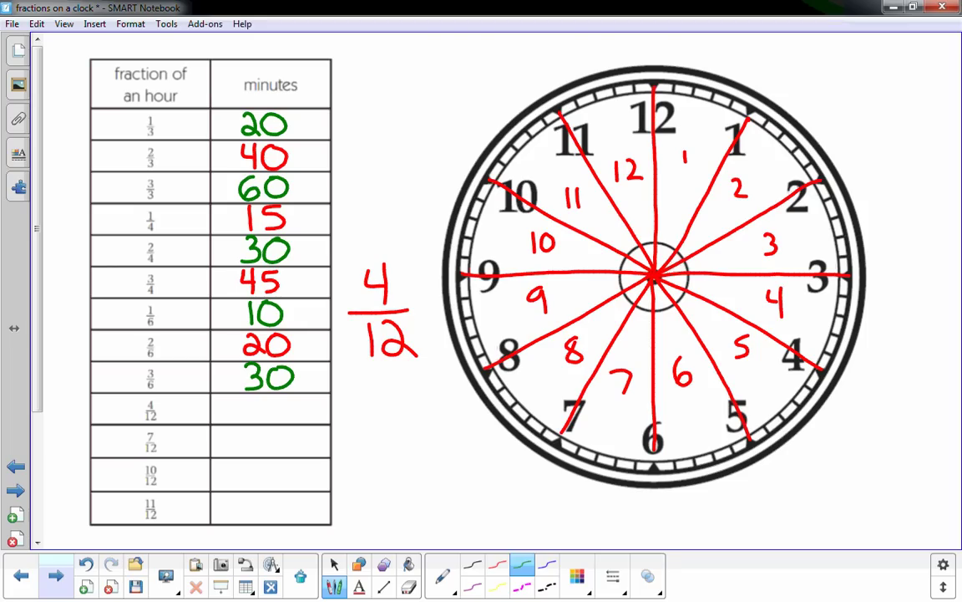
mouse_move(424, 278)
left_mouse_down()
mouse_move(397, 278)
mouse_move(405, 286)
left_mouse_up()
Step: Shade twelfths 1 to 4 in green and label them 20 min outside the clock
mouse_move(660, 255)
left_mouse_down()
mouse_move(680, 188)
mouse_move(667, 138)
mouse_move(712, 106)
left_mouse_up()
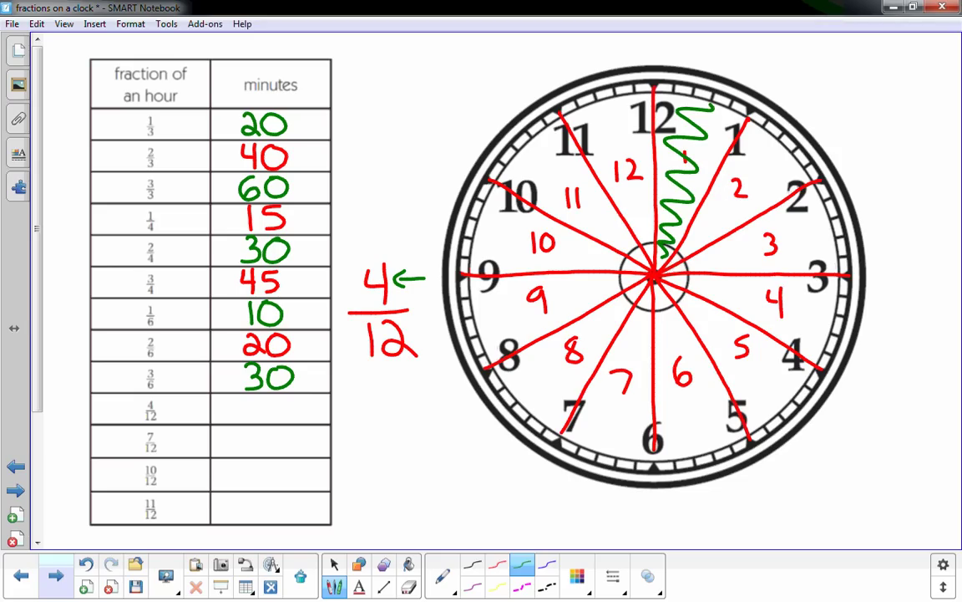
mouse_move(665, 255)
left_mouse_down()
mouse_move(770, 155)
mouse_move(786, 157)
left_mouse_up()
mouse_move(681, 259)
left_mouse_down()
mouse_move(706, 242)
mouse_move(782, 234)
mouse_move(831, 251)
left_mouse_up()
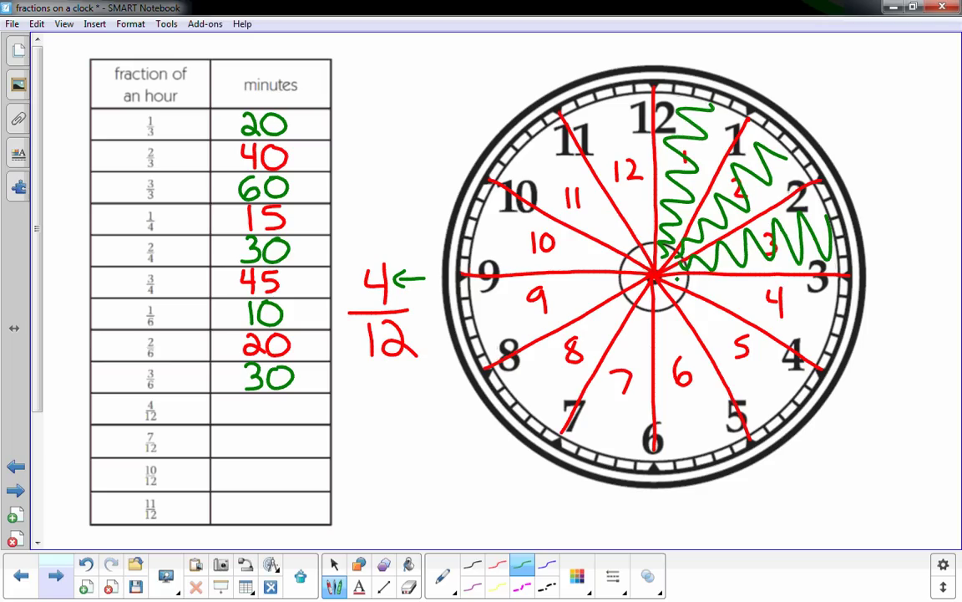
mouse_move(679, 258)
left_mouse_down()
mouse_move(752, 314)
mouse_move(823, 340)
left_mouse_up()
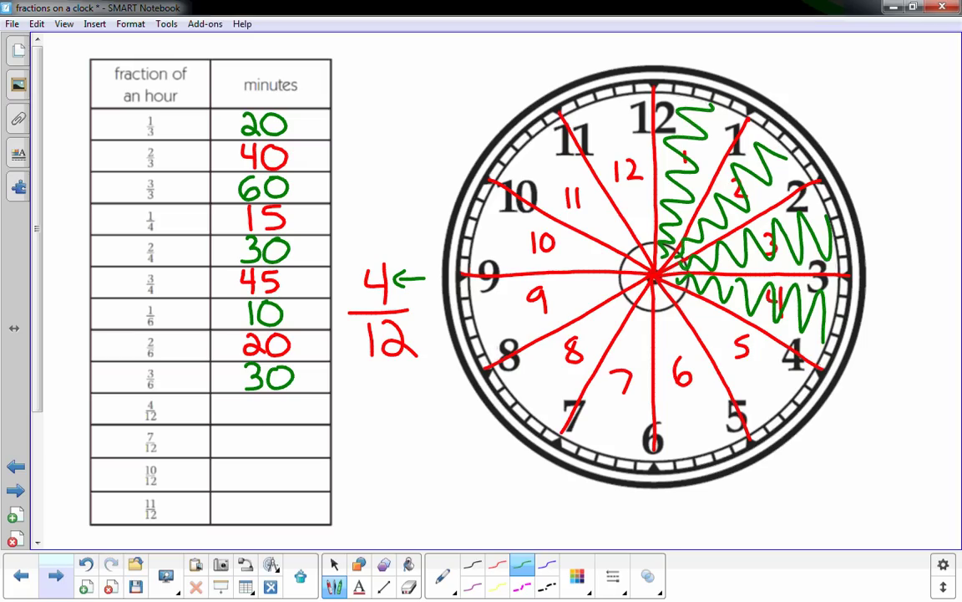
mouse_move(841, 144)
left_mouse_down()
mouse_move(854, 162)
mouse_move(868, 143)
mouse_move(942, 160)
left_mouse_up()
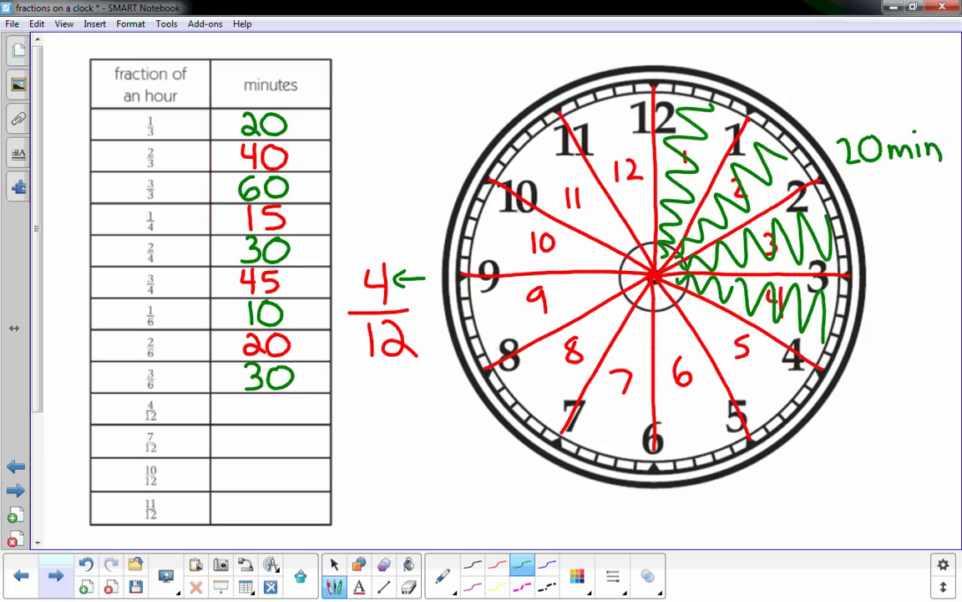
Step: Write 20 in red as the minutes for 4/12 in the table
left_click(334, 565)
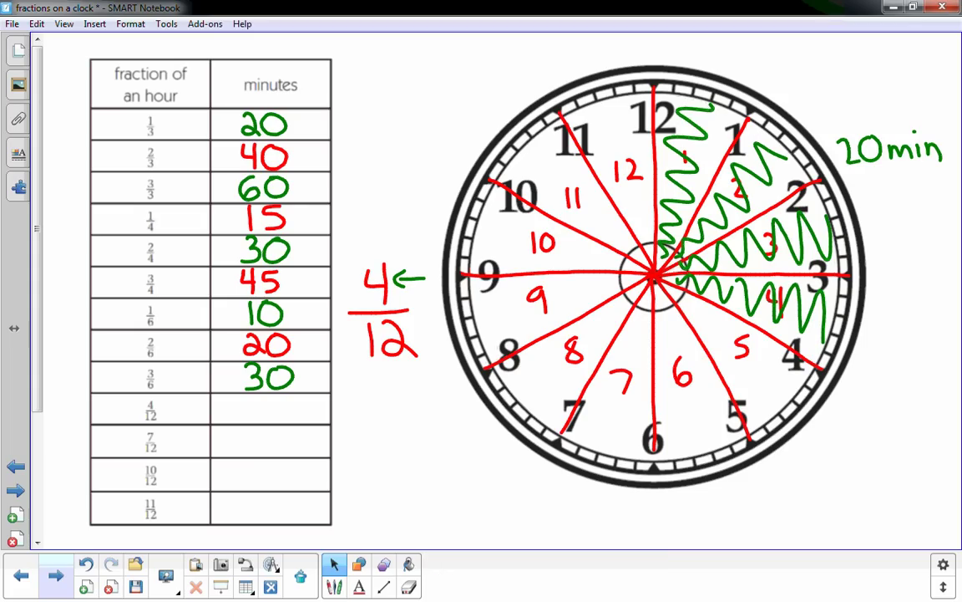
left_click(334, 586)
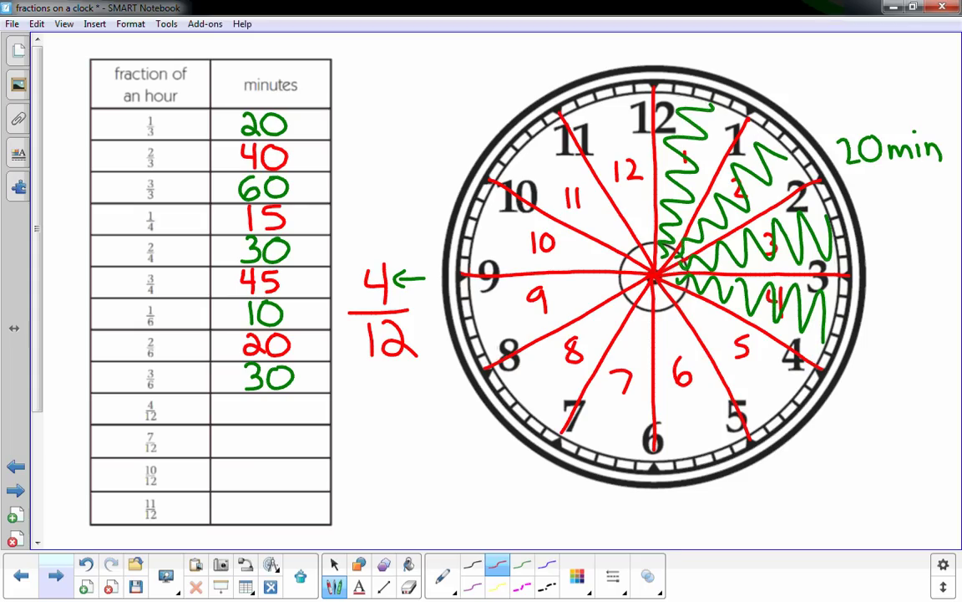
mouse_move(245, 400)
left_mouse_down()
mouse_move(266, 419)
mouse_move(286, 399)
left_mouse_up()
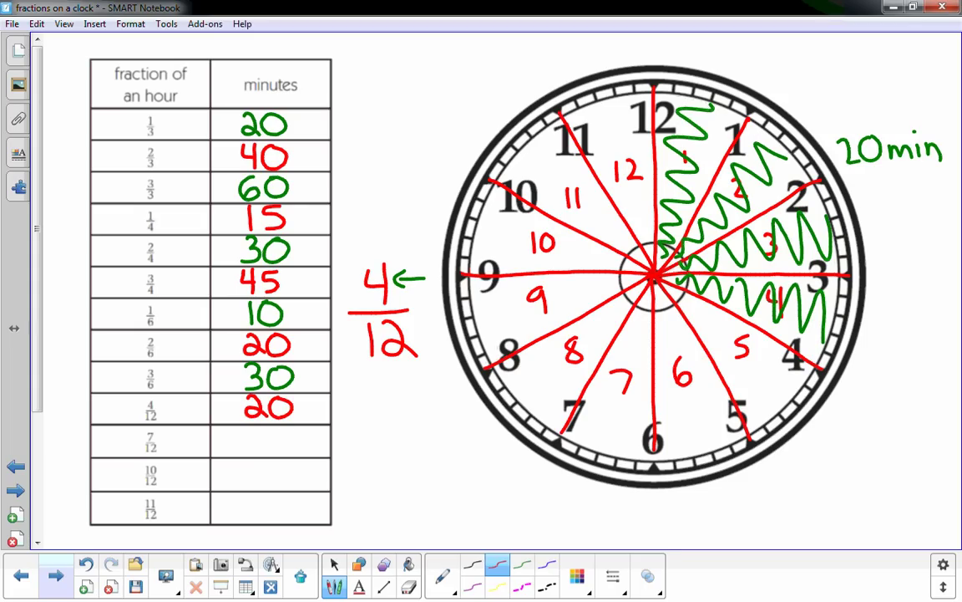
key("Escape")
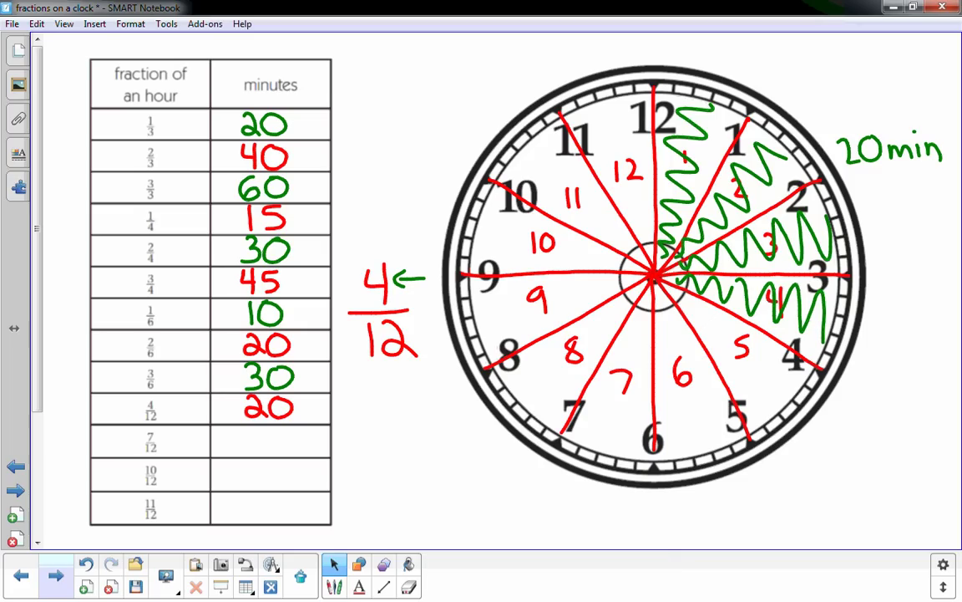
Step: Extend the green shading on the clock face through twelfths 5, 6 and 7
left_click(334, 587)
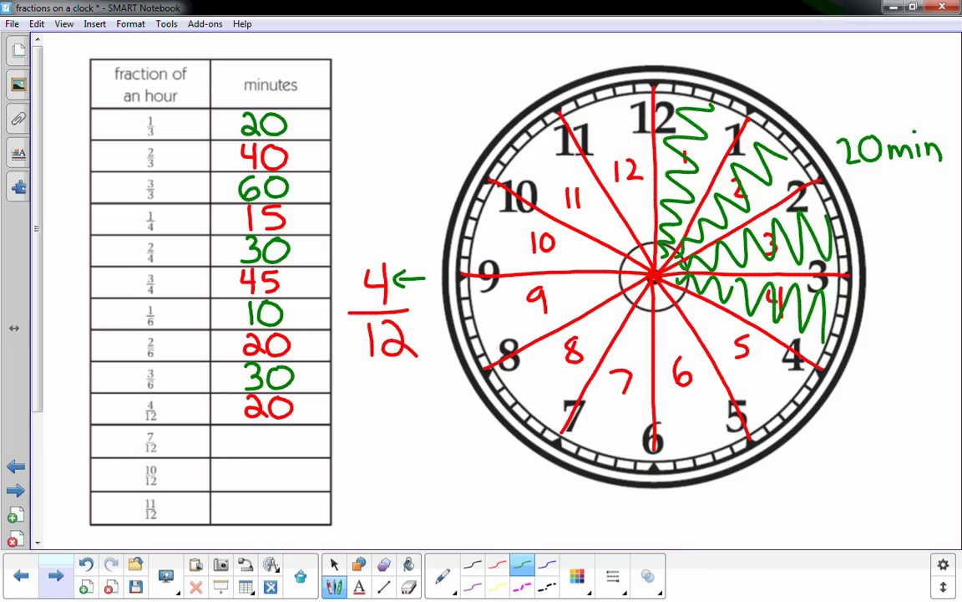
left_click_drag(673, 282, 799, 387)
mouse_move(664, 285)
left_mouse_down()
mouse_move(685, 301)
mouse_move(668, 334)
mouse_move(693, 371)
mouse_move(677, 412)
mouse_move(711, 428)
mouse_move(706, 447)
left_mouse_up()
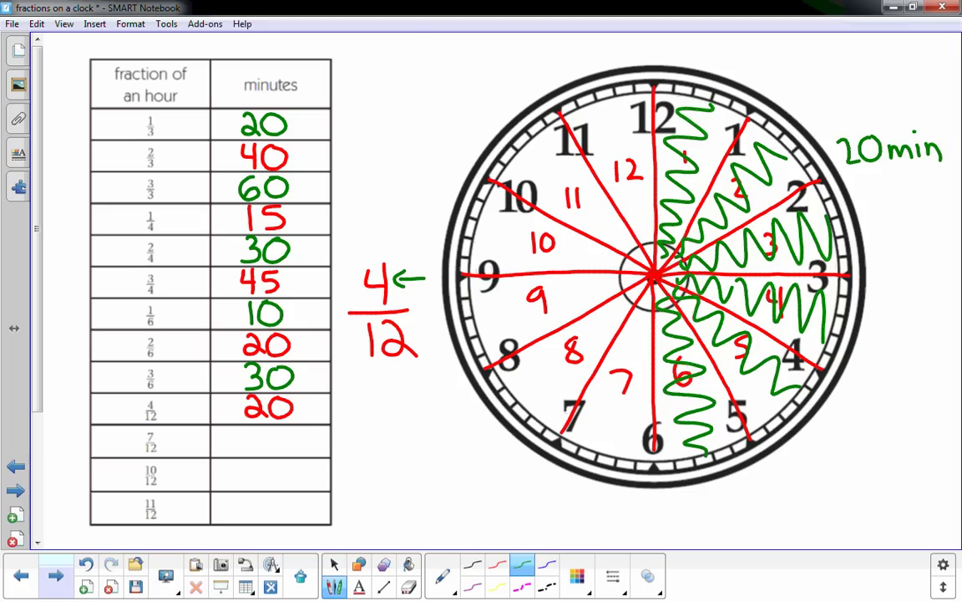
mouse_move(664, 308)
left_mouse_down()
mouse_move(595, 428)
mouse_move(629, 443)
left_mouse_up()
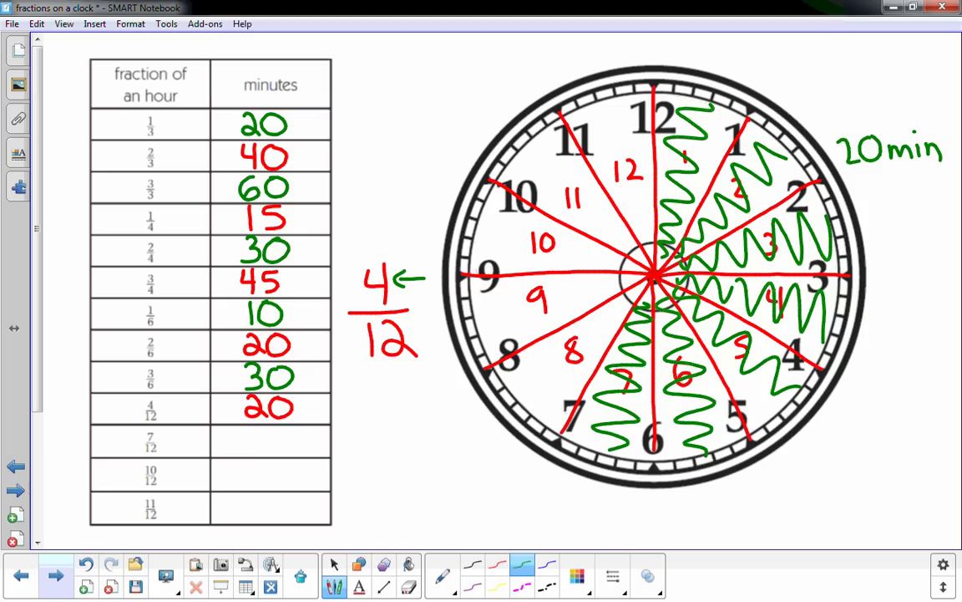
Step: Write 35 in green outside the clock near the 7 and as the minutes for 7/12 in the table
mouse_move(571, 489)
left_mouse_down()
mouse_move(585, 494)
mouse_move(569, 514)
mouse_move(610, 493)
mouse_move(595, 511)
left_mouse_up()
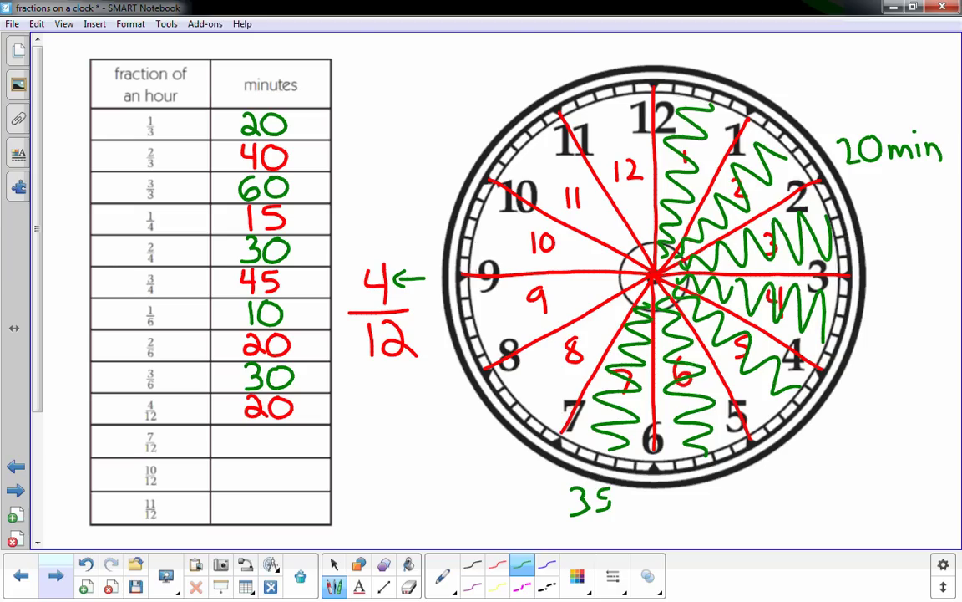
mouse_move(247, 430)
left_mouse_down()
mouse_move(260, 437)
mouse_move(246, 452)
mouse_move(288, 428)
mouse_move(266, 451)
left_mouse_up()
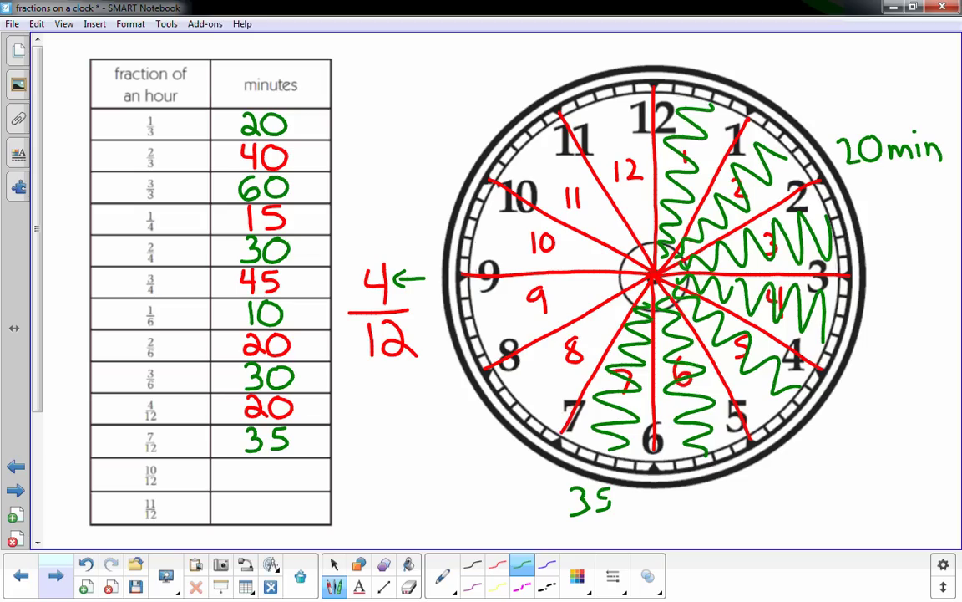
left_click(334, 565)
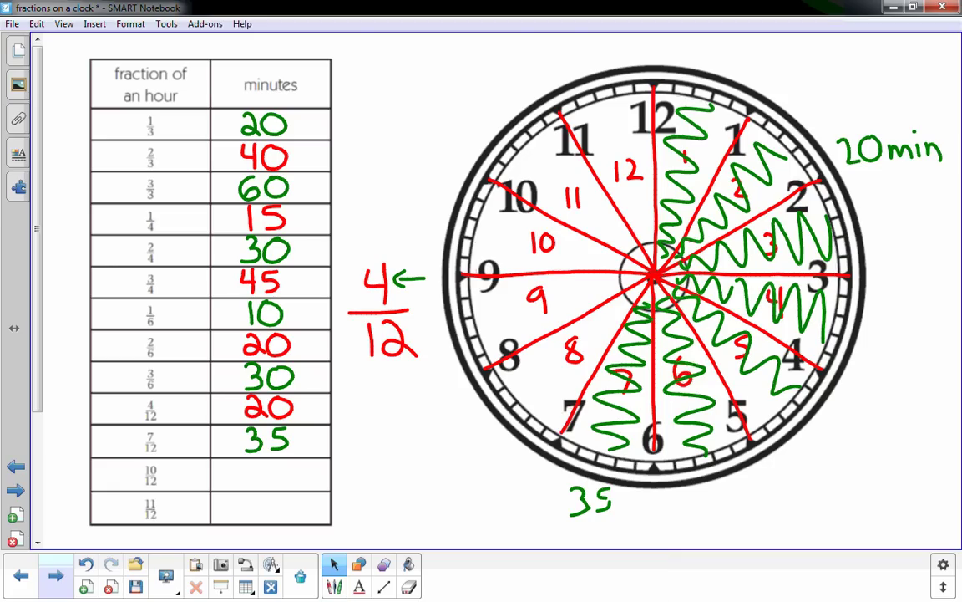